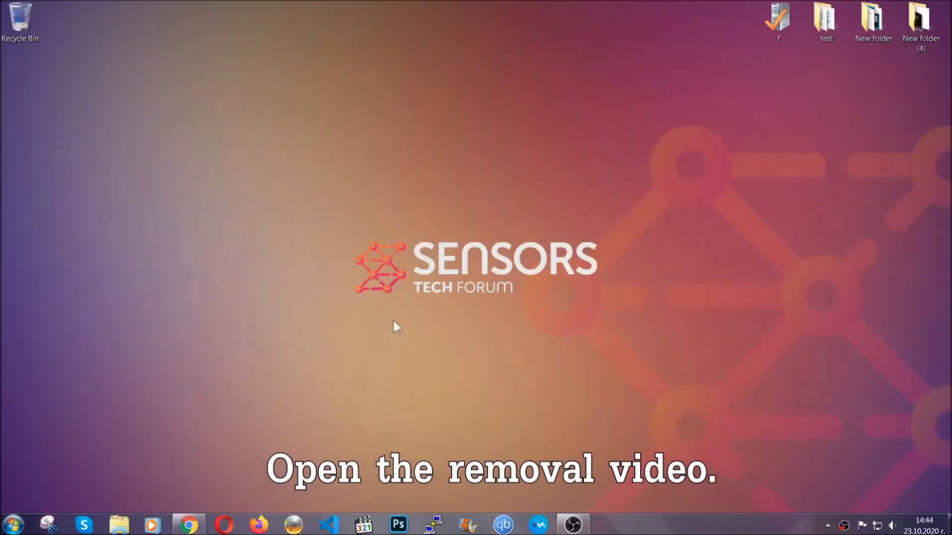
Follow the video description's sensorstechforum link to download SpyHunter-Installer.exe, then run it.
left_click(188, 525)
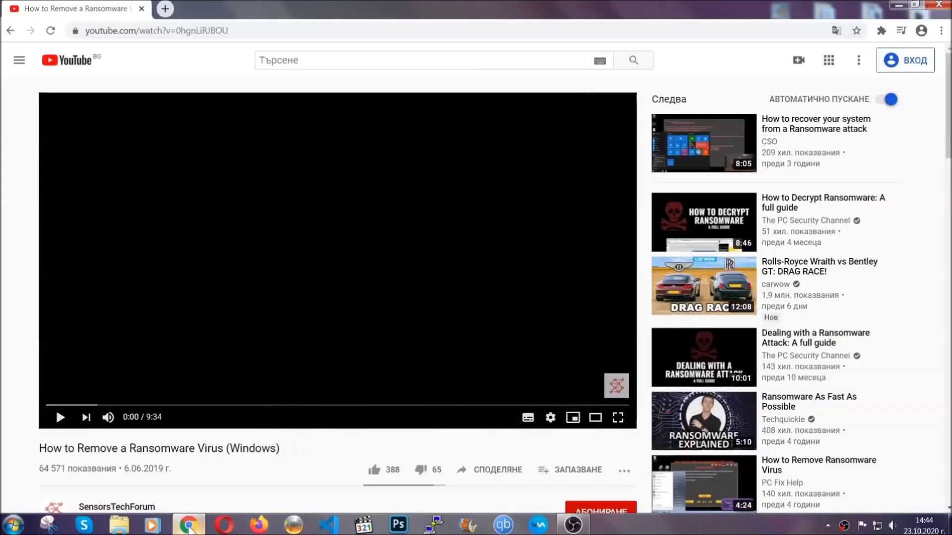
scroll(171, 403, "down", 4)
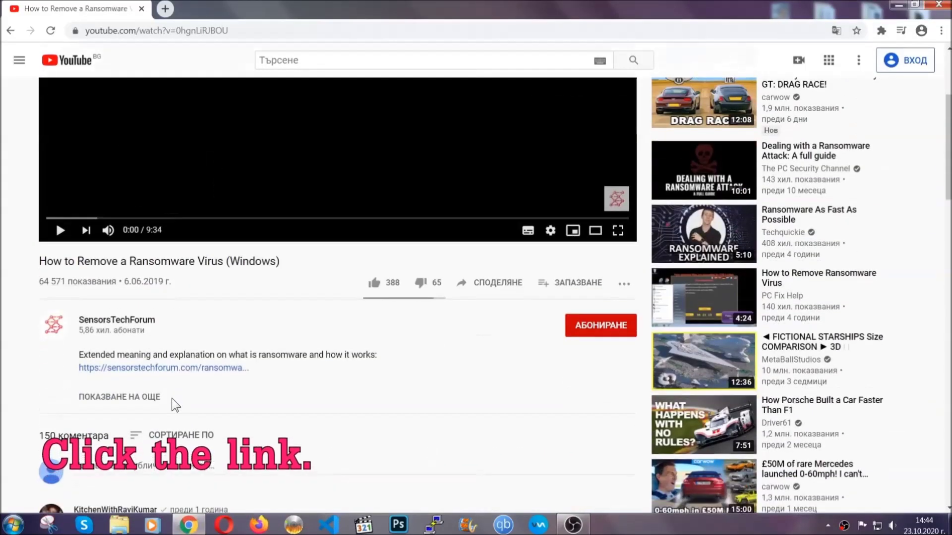
left_click(190, 370)
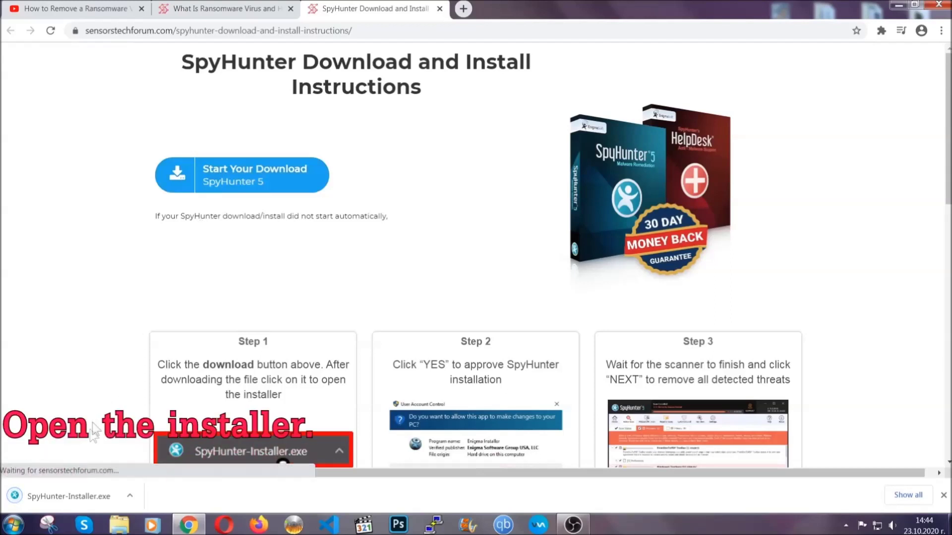
left_click(67, 495)
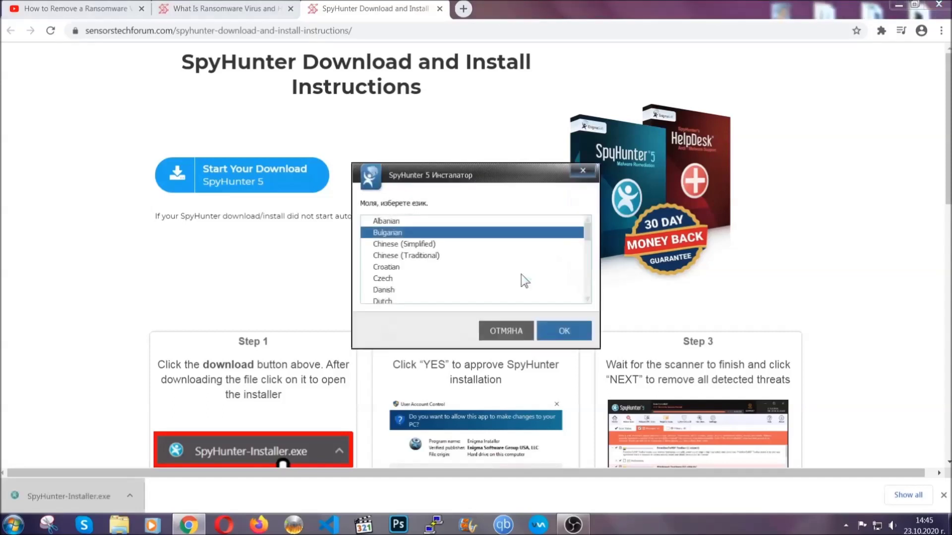
Install SpyHunter 5 in English, accepting the EULA, through to Setup Successful.
scroll(495, 276, "down", 2)
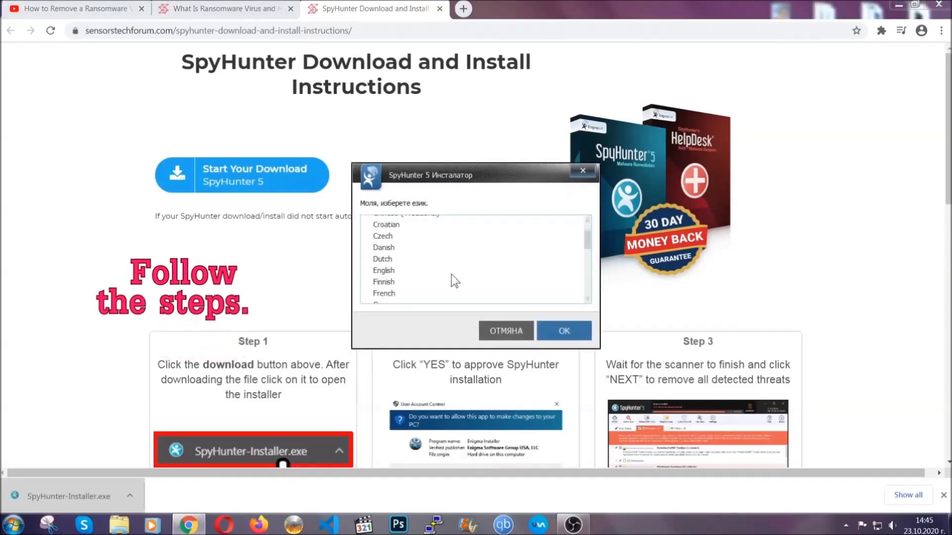
left_click(449, 271)
left_click(560, 330)
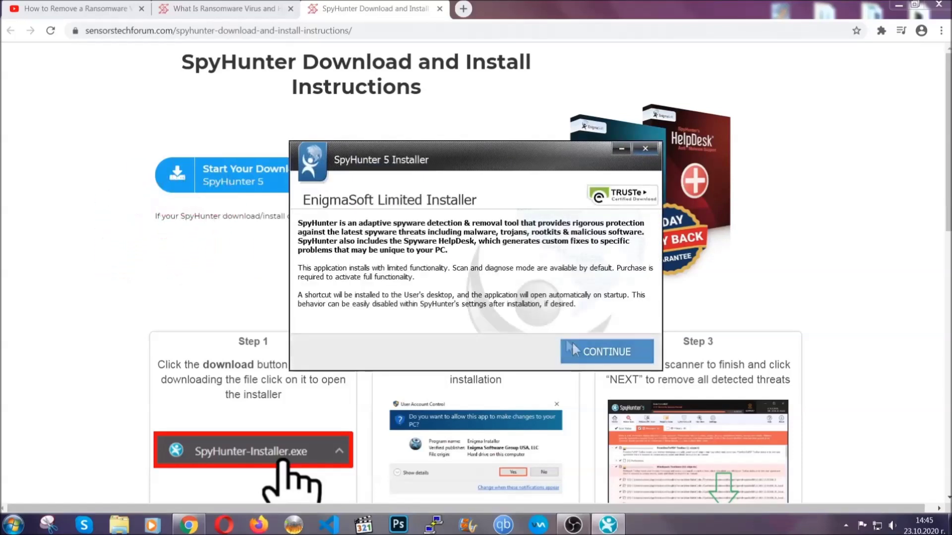
left_click(575, 349)
left_click(547, 322)
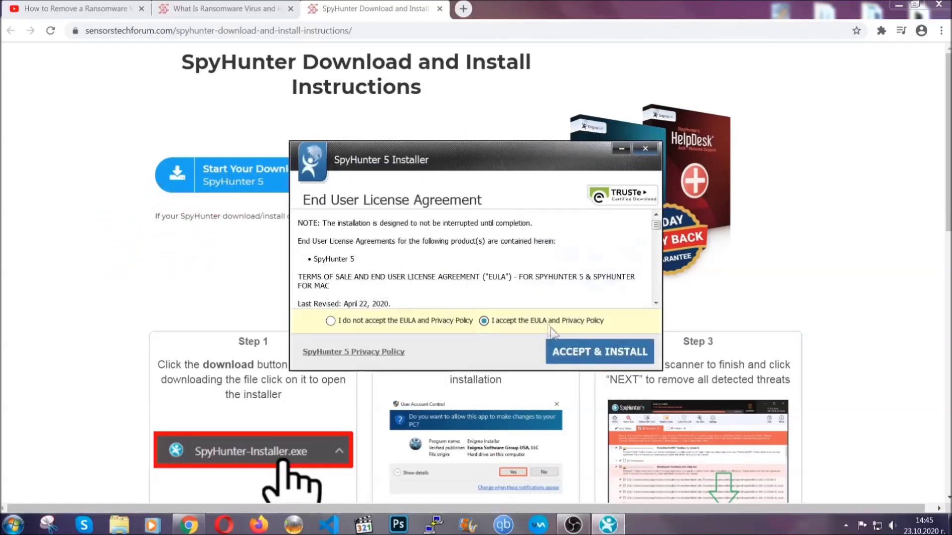
left_click(568, 351)
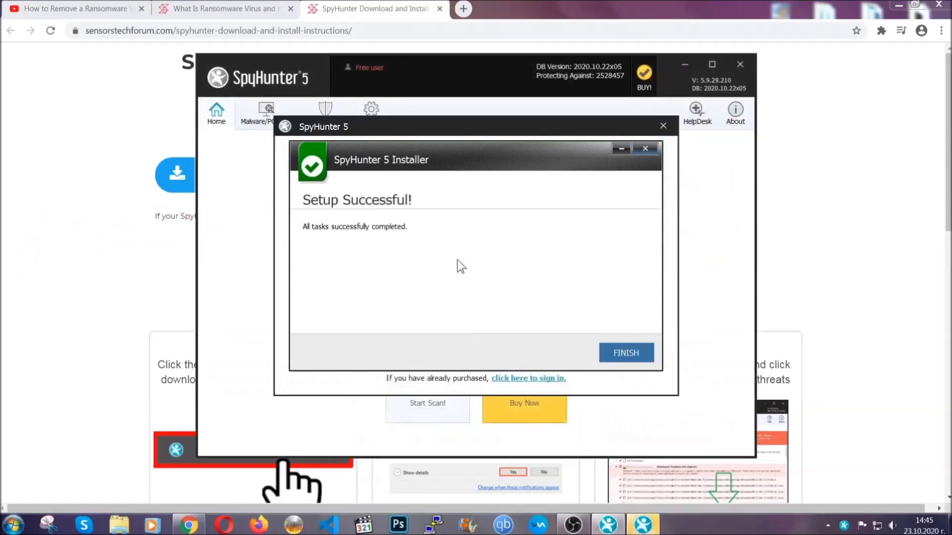
left_click(609, 355)
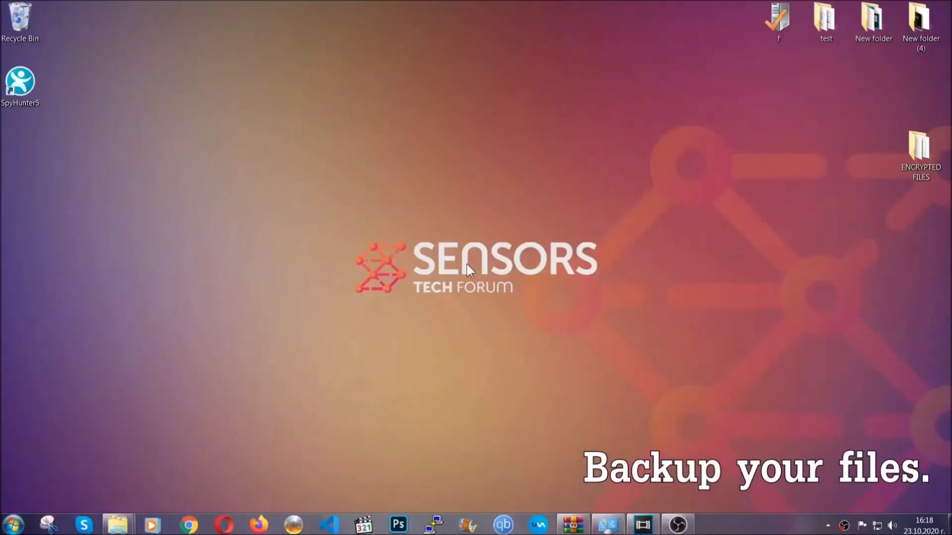
Copy all six .efji files in the ENCRYPTED FILES folder.
double_click(914, 152)
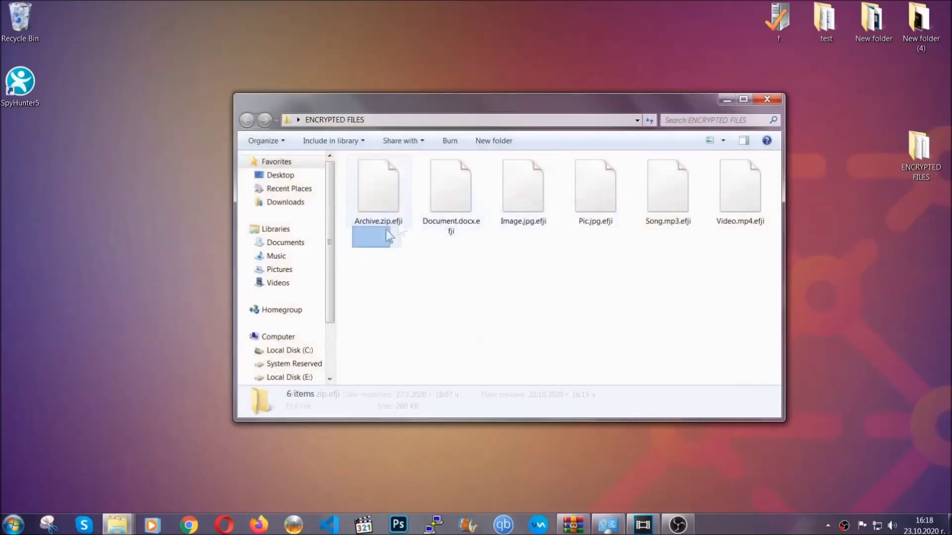
left_click_drag(385, 230, 745, 176)
right_click(745, 177)
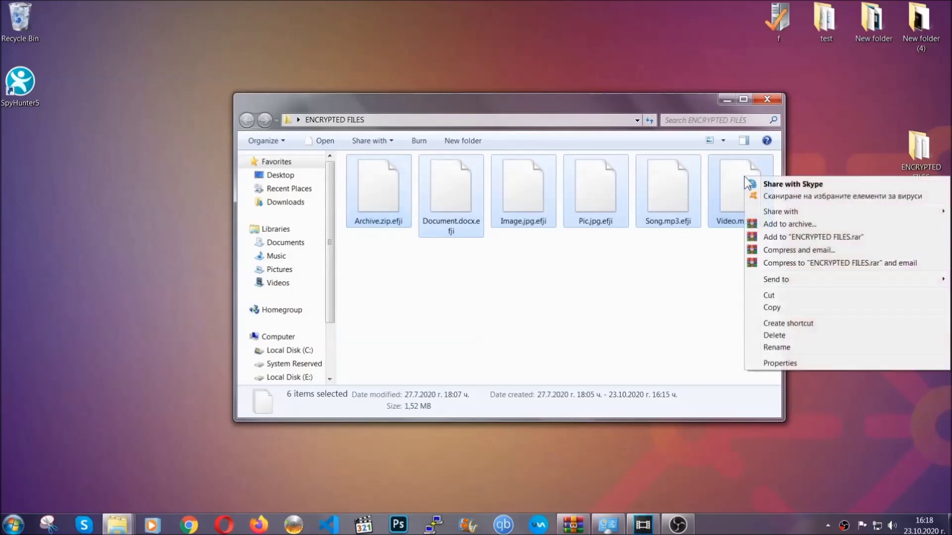
left_click(770, 308)
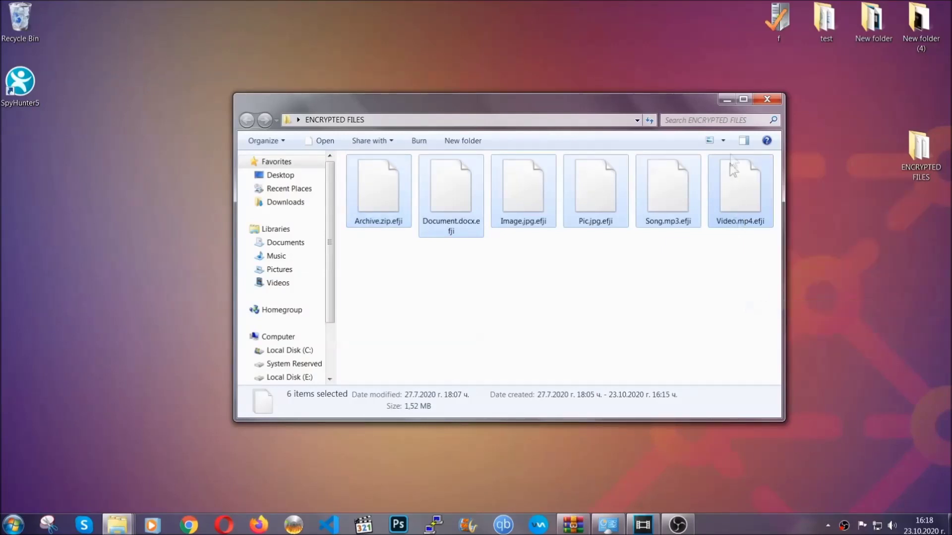
Paste the copied files onto FLASH DRIVE (H:) and close the drive window.
left_click(729, 100)
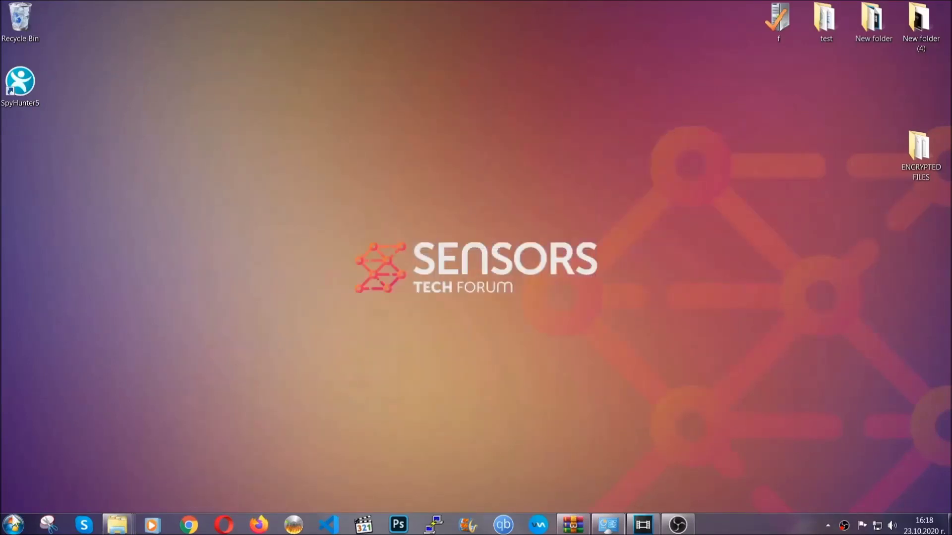
left_click(14, 523)
left_click(180, 371)
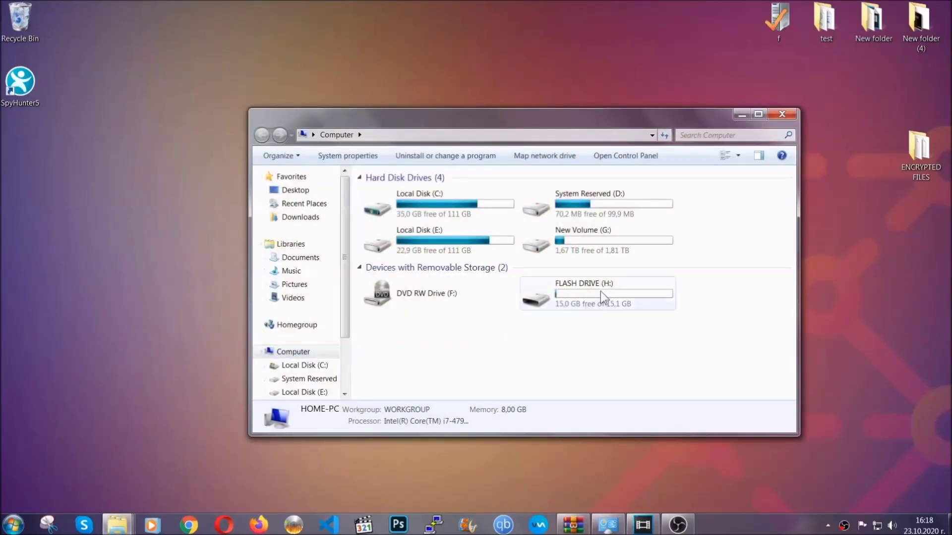
double_click(600, 291)
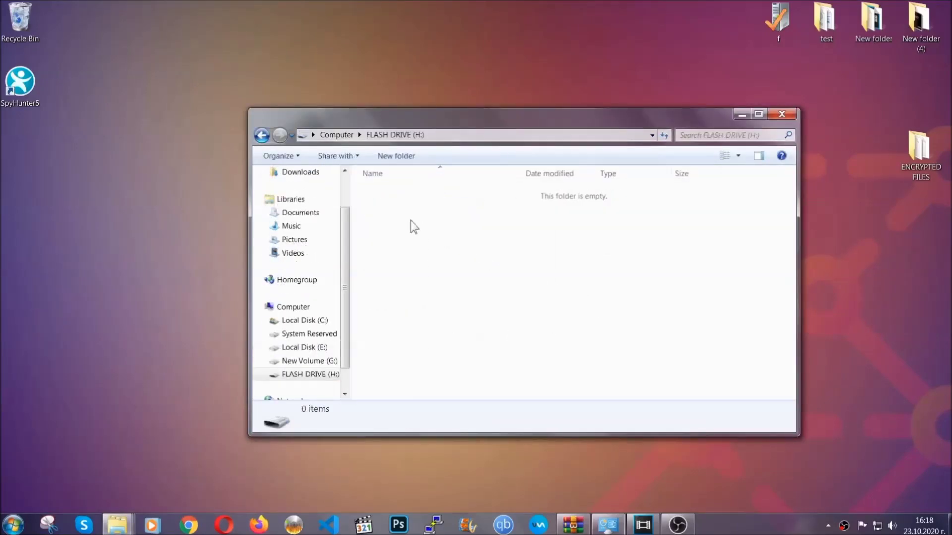
right_click(410, 221)
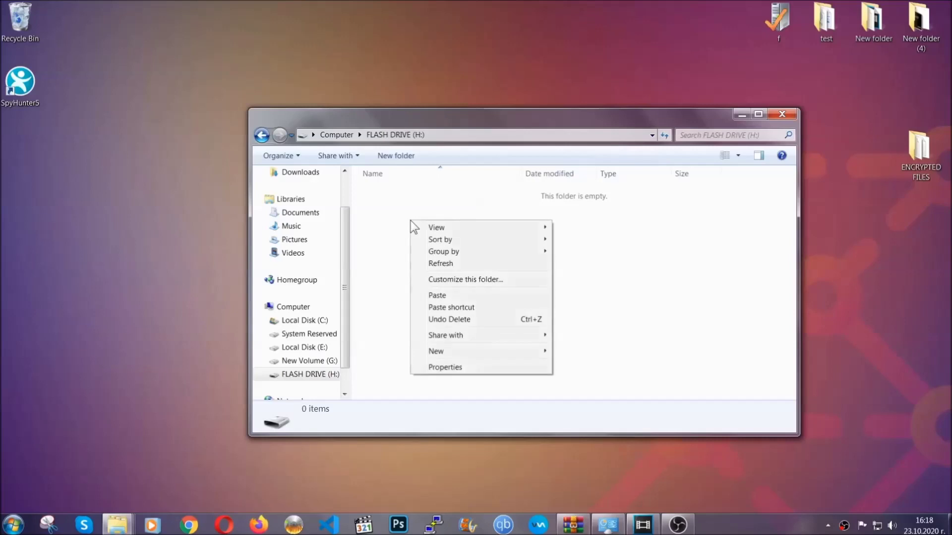
left_click(433, 296)
left_click(433, 297)
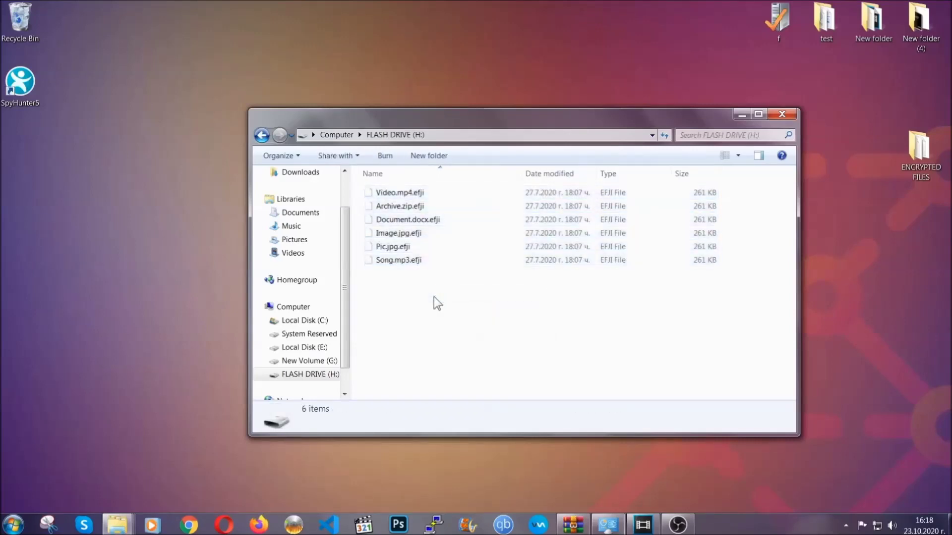
left_click(782, 115)
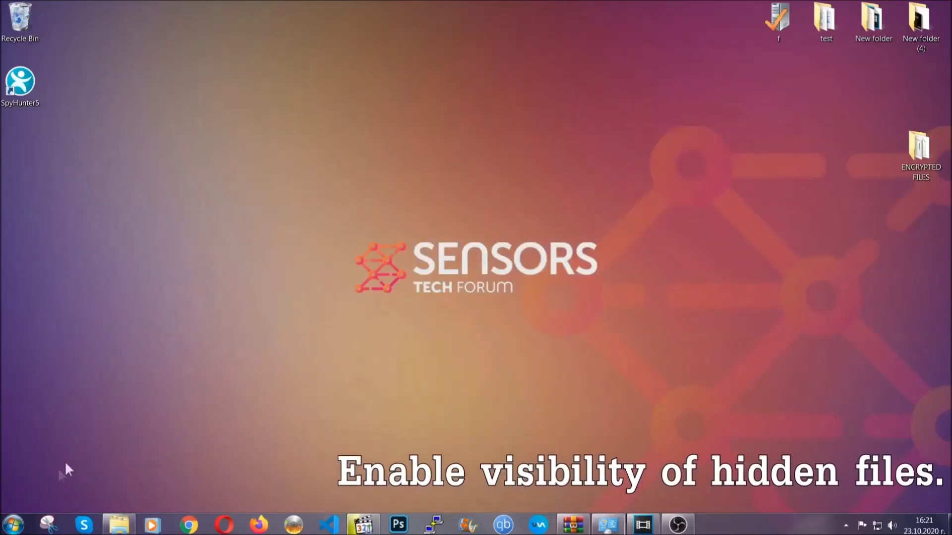
Find 'show hidden files and folders' from Start and enable Show hidden files, folders, and drives.
left_click(13, 524)
left_click(38, 498)
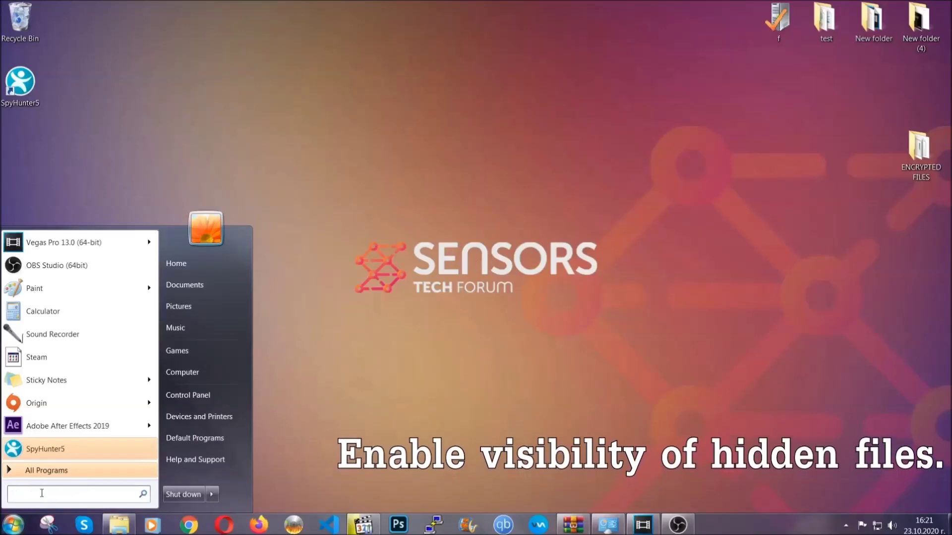
type("showh")
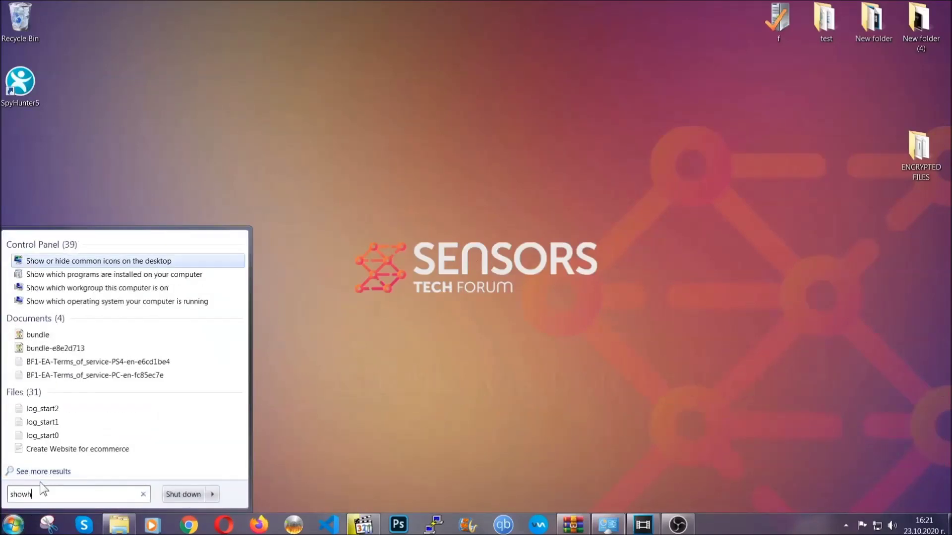
key("BackSpace")
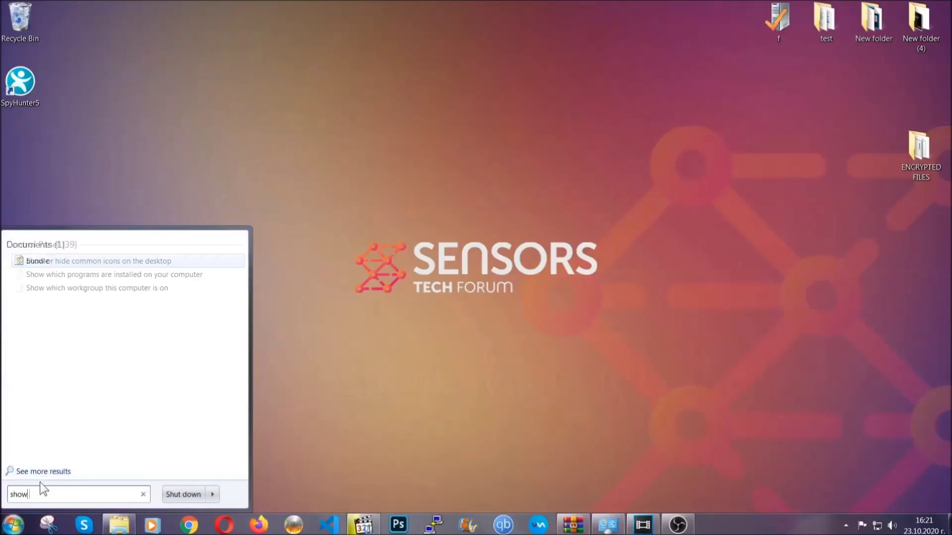
type("hidden files and folders")
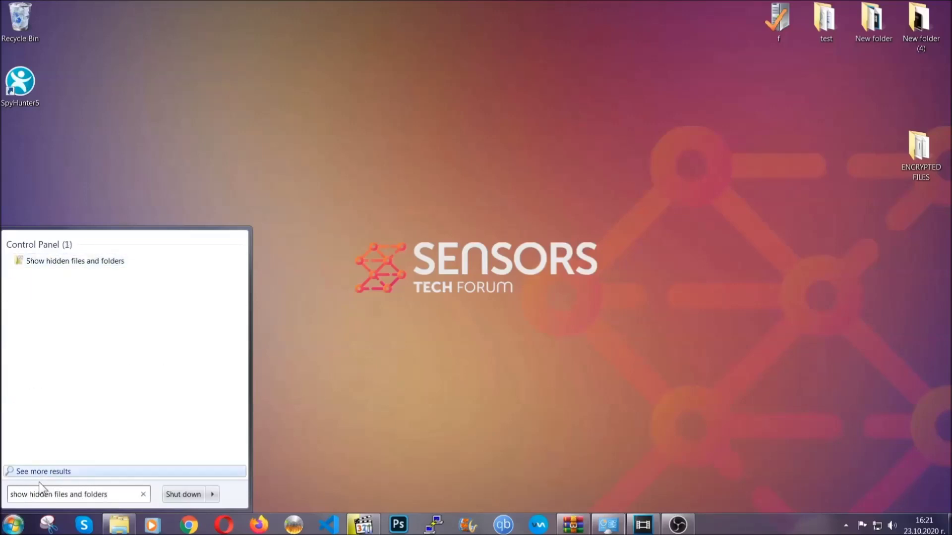
left_click(112, 263)
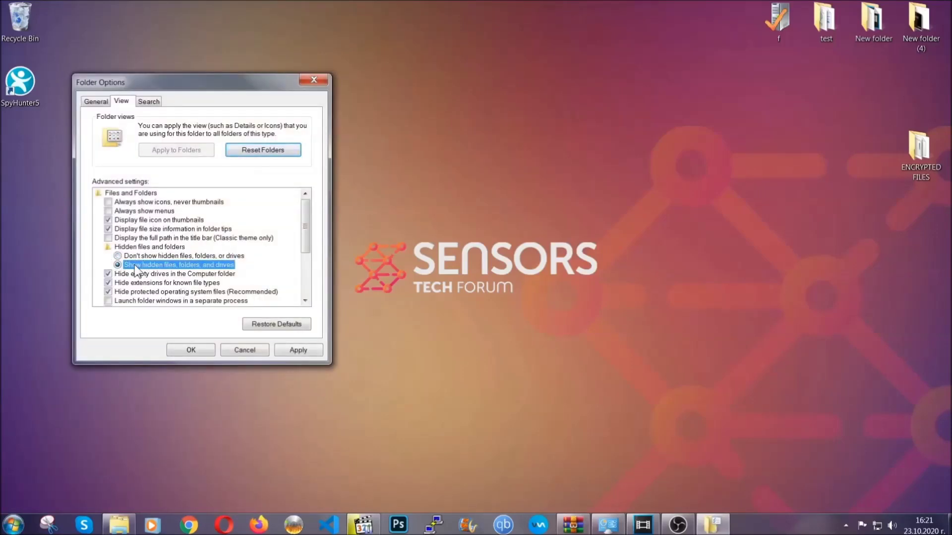
left_click(294, 352)
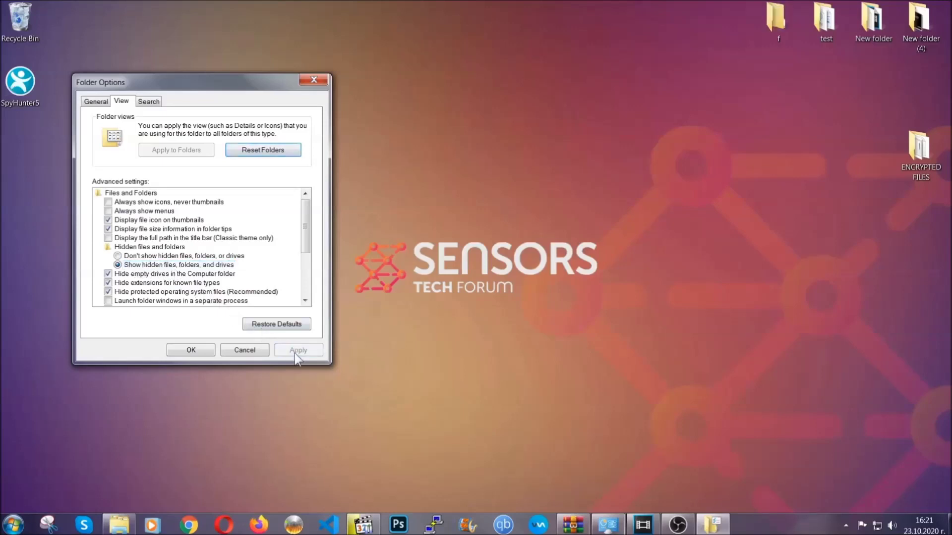
left_click(188, 350)
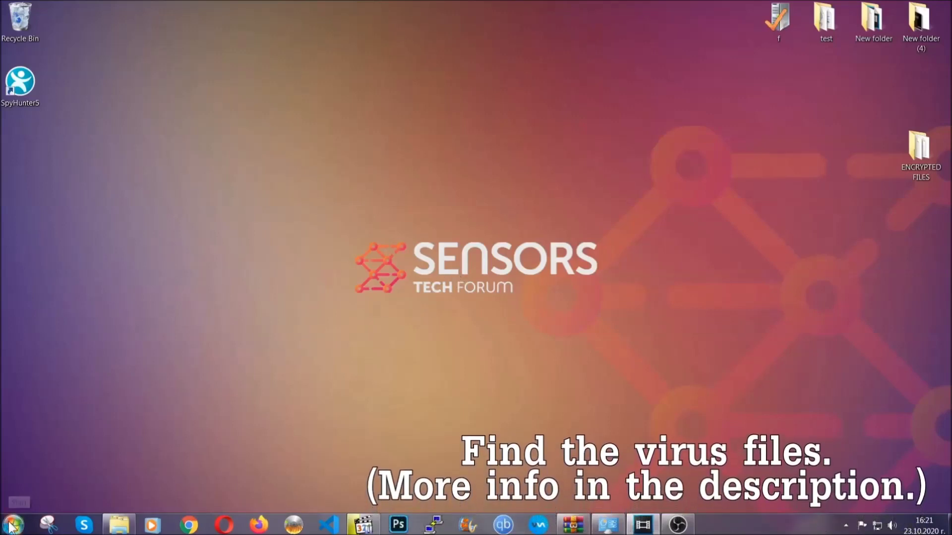
key("super")
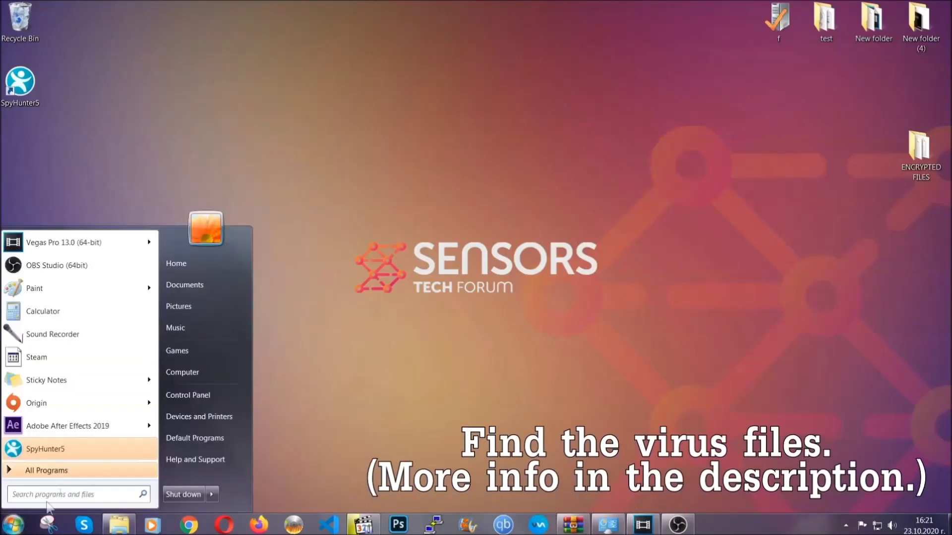
Search the whole computer for 'fileextension:exe Example Vir'.
left_click(196, 373)
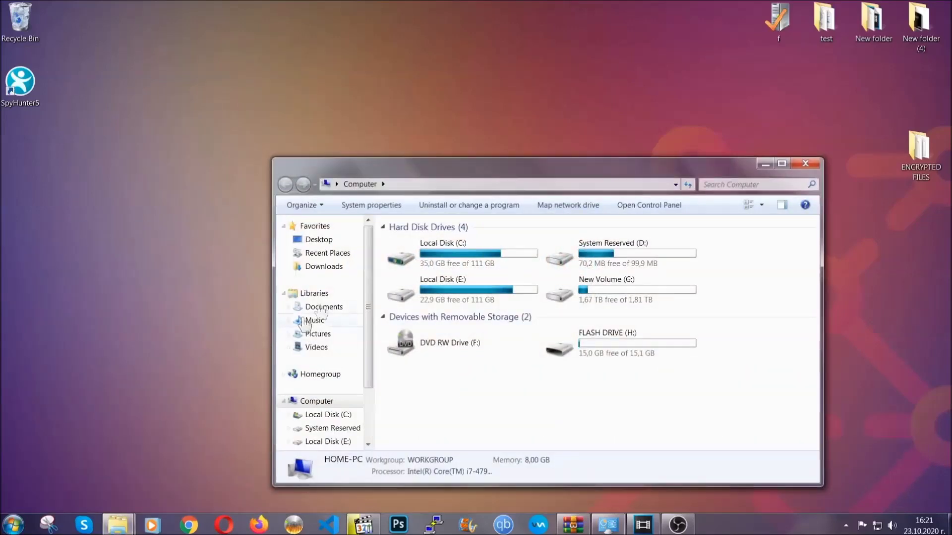
left_click_drag(517, 175, 456, 133)
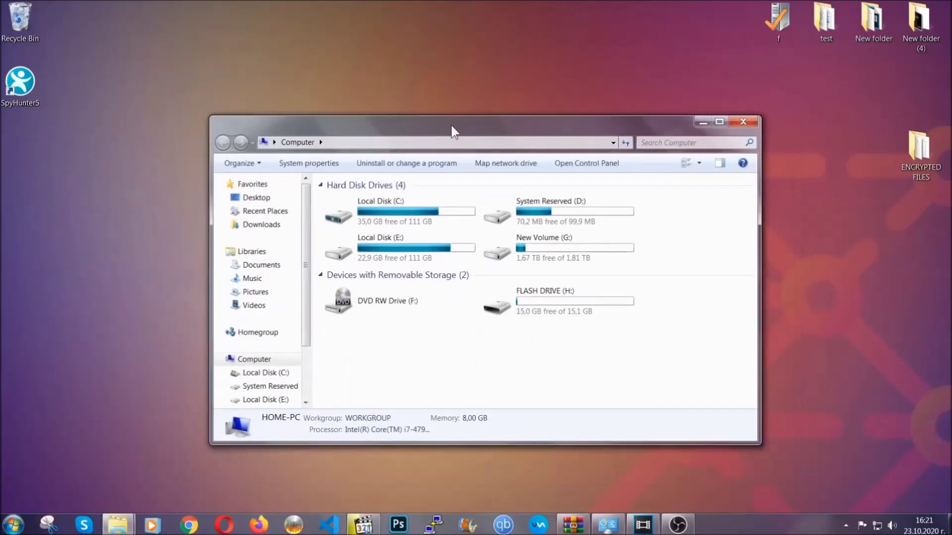
left_click(647, 143)
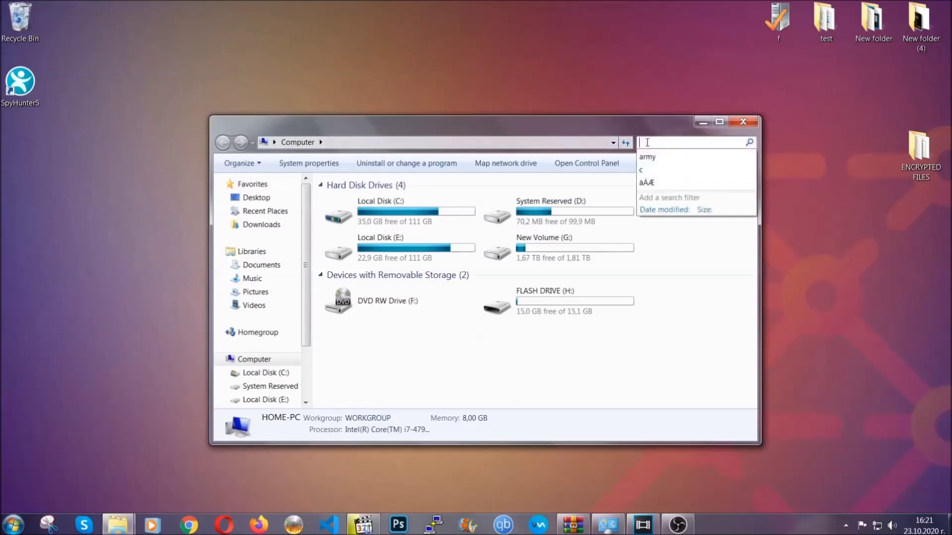
type("file")
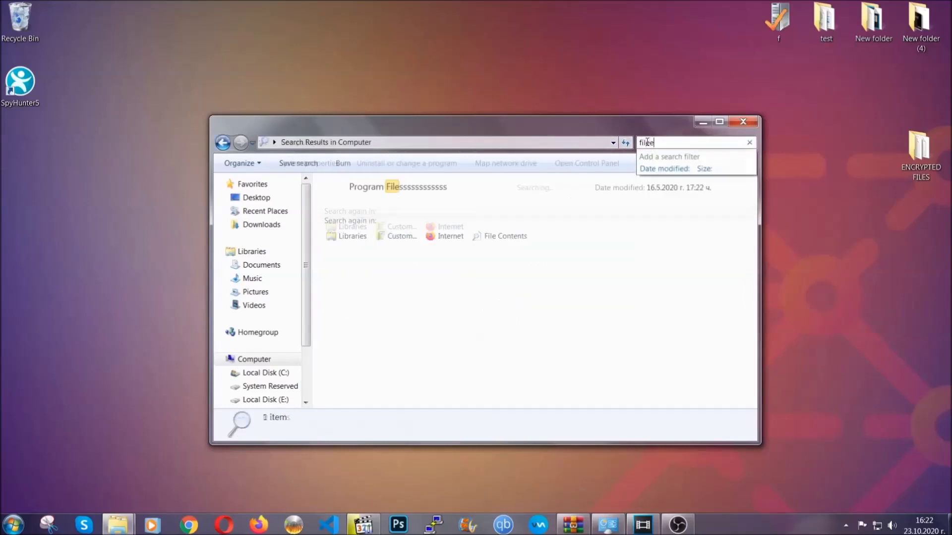
type("extension:exe ")
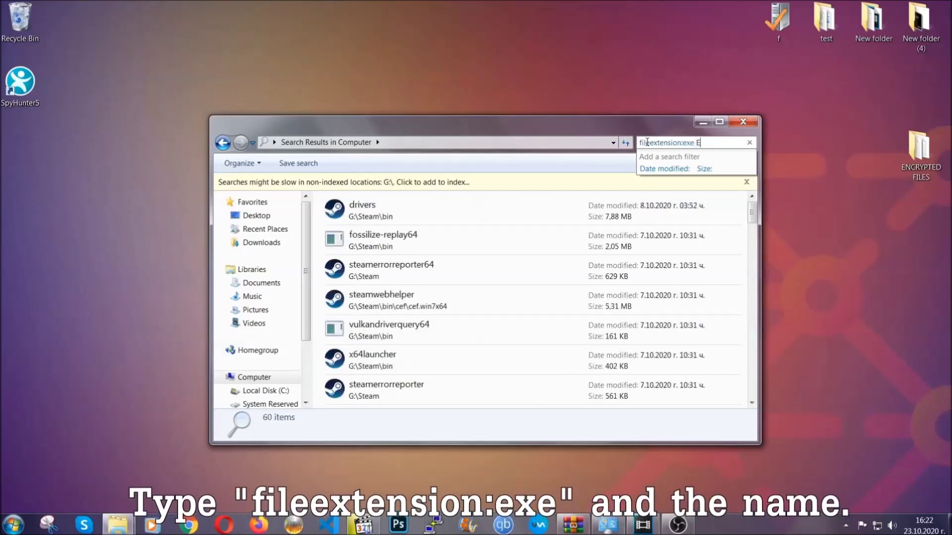
type("Example Virus Name")
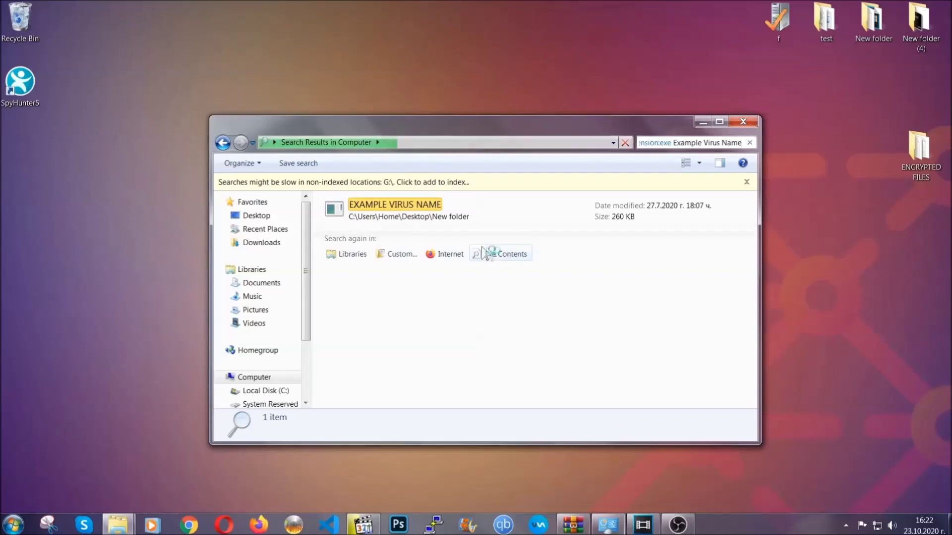
Delete EXAMPLE VIRUS NAME to the Recycle Bin, close Explorer, and open the Run dialog.
left_click(416, 202)
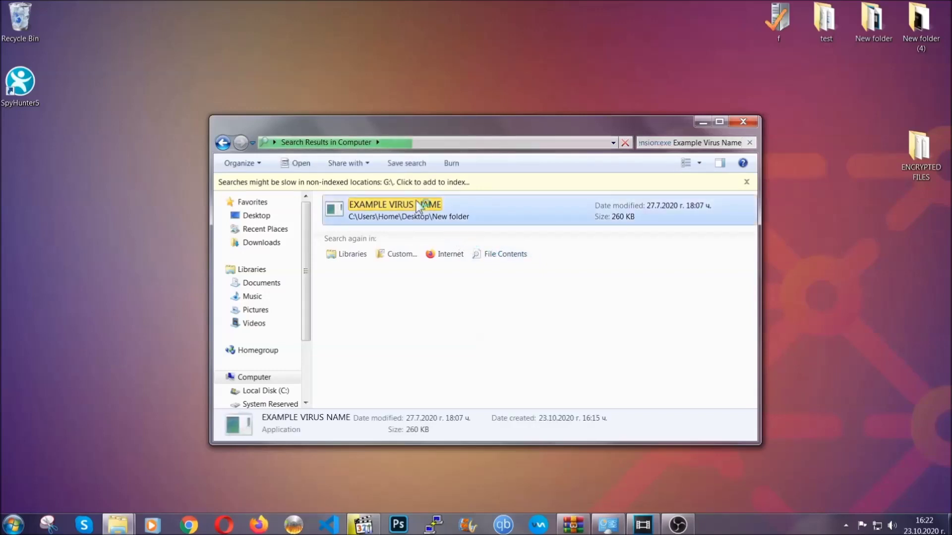
right_click(417, 205)
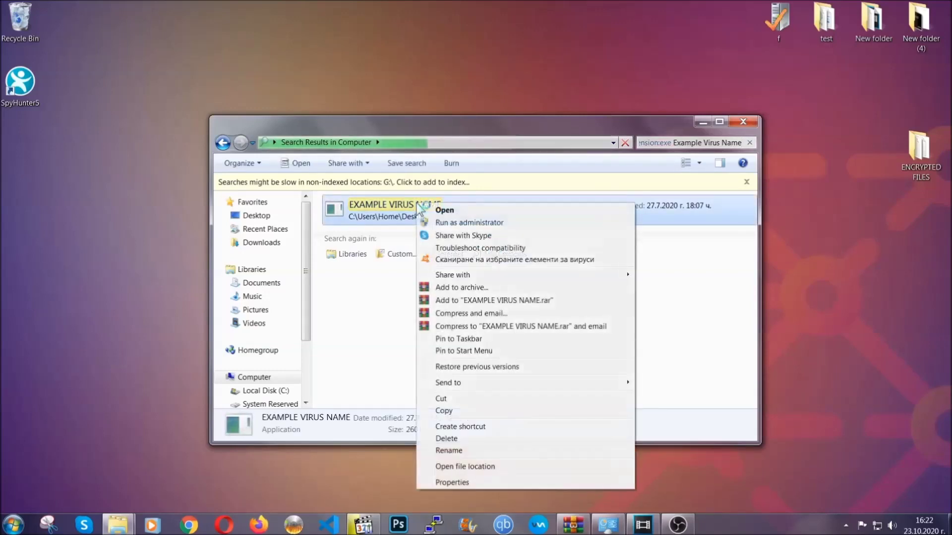
left_click(459, 438)
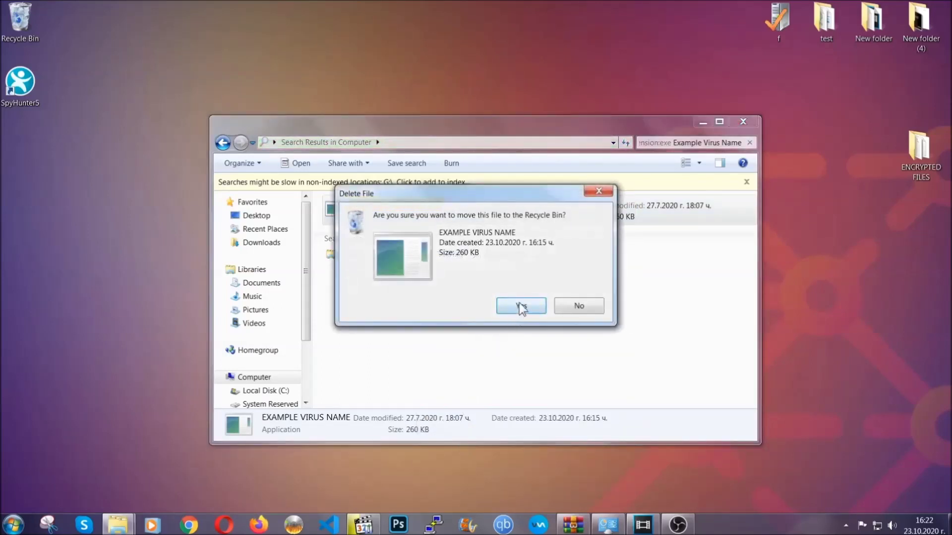
left_click(521, 307)
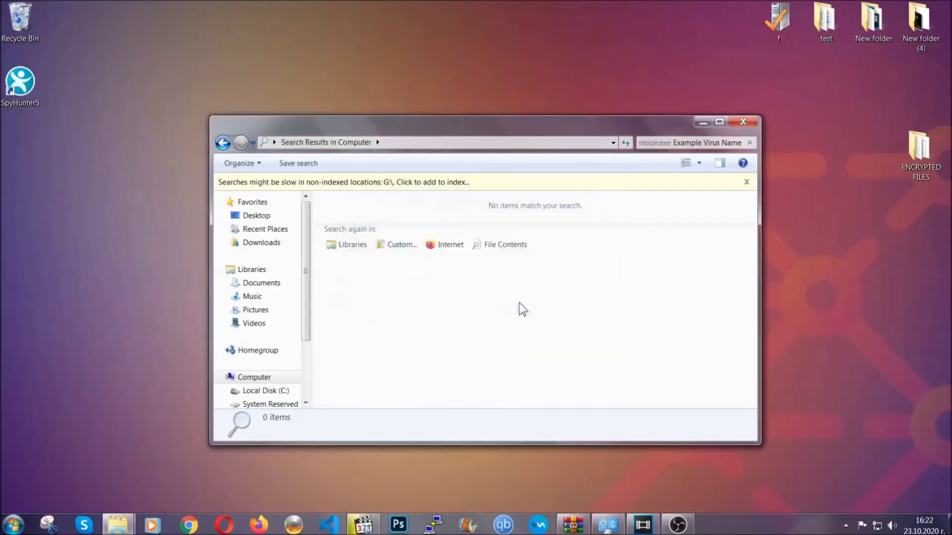
left_click(743, 121)
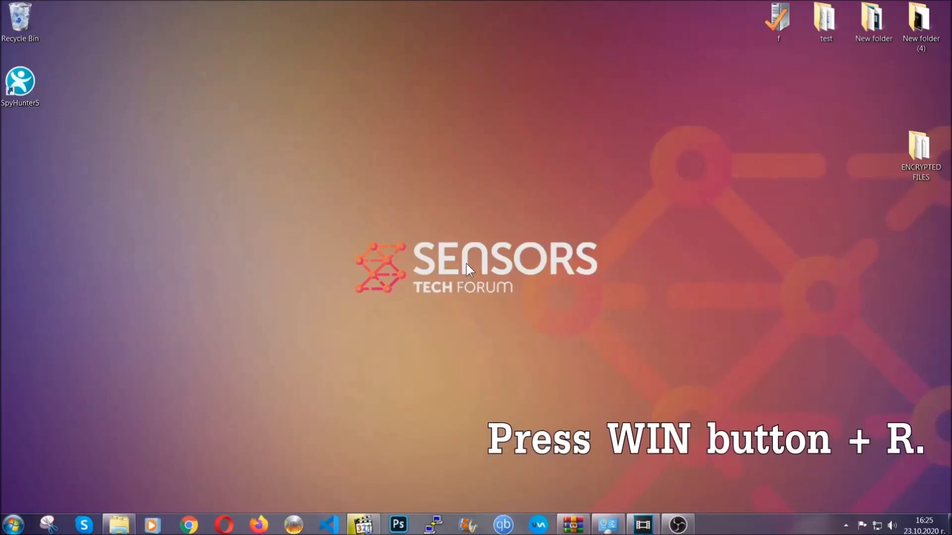
key("super+r")
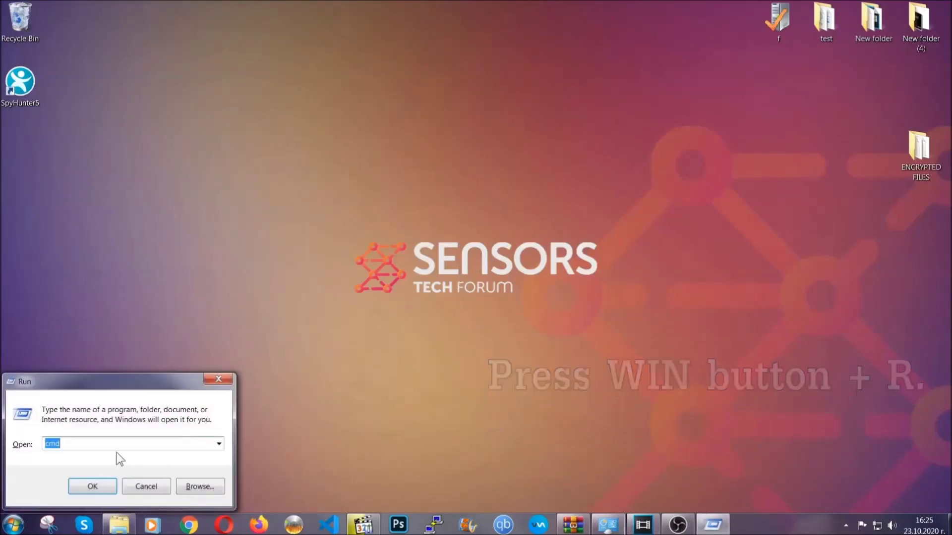
Replace 'cmd' with REGEDIT in the Run dialog and launch it.
left_click(103, 447)
left_click_drag(89, 451, 12, 448)
type("REGEDIT")
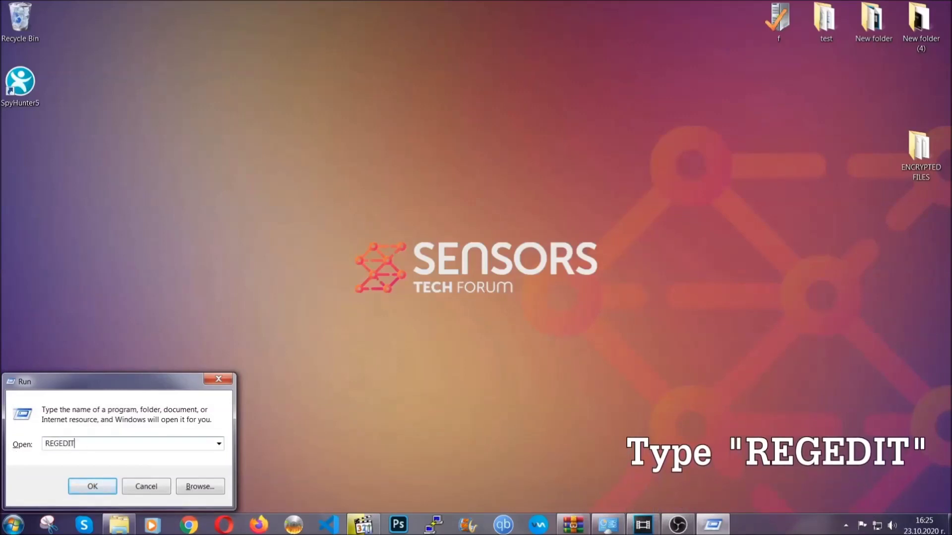
left_click(82, 483)
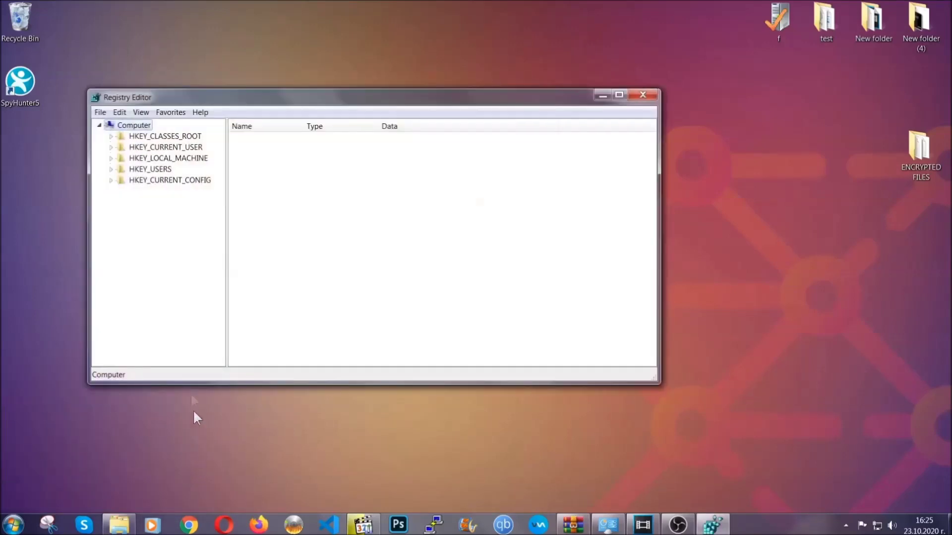
Export the full registry to the Desktop as BACKUP.
left_click(101, 113)
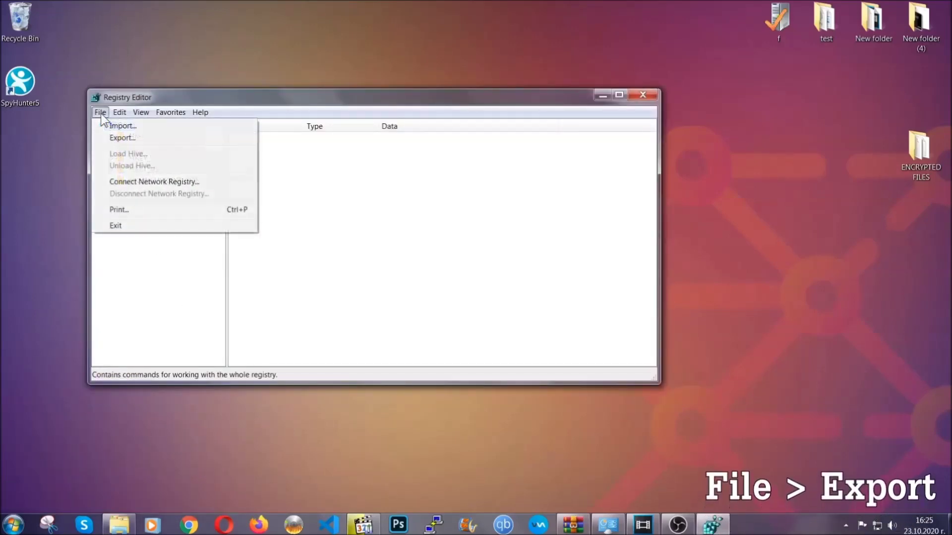
left_click(123, 137)
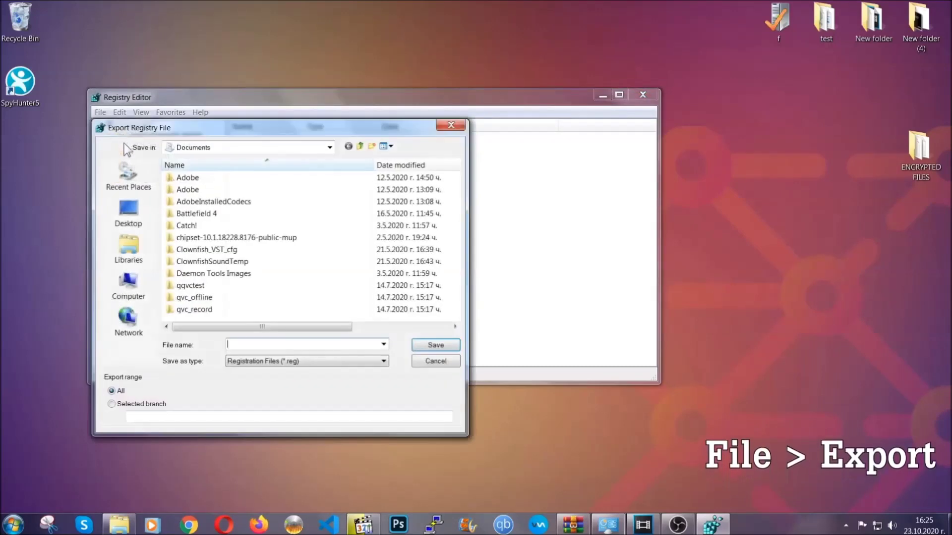
left_click(124, 213)
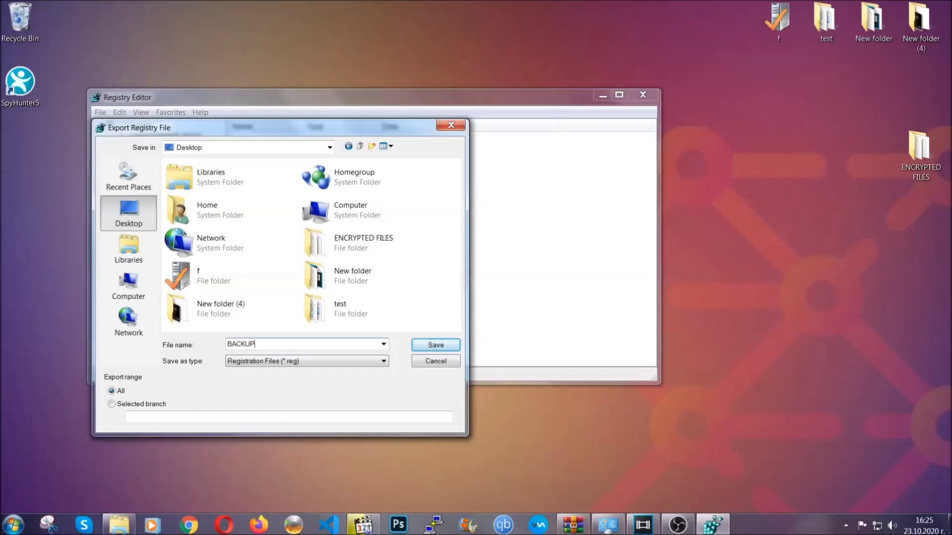
left_click(429, 347)
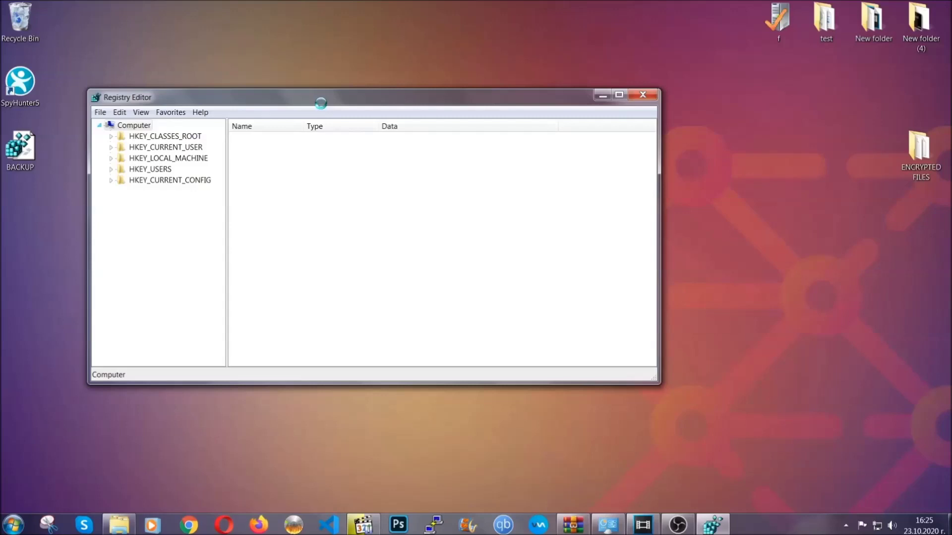
Move the Registry Editor window and open its Find dialog with Ctrl+F.
left_click_drag(320, 103, 415, 135)
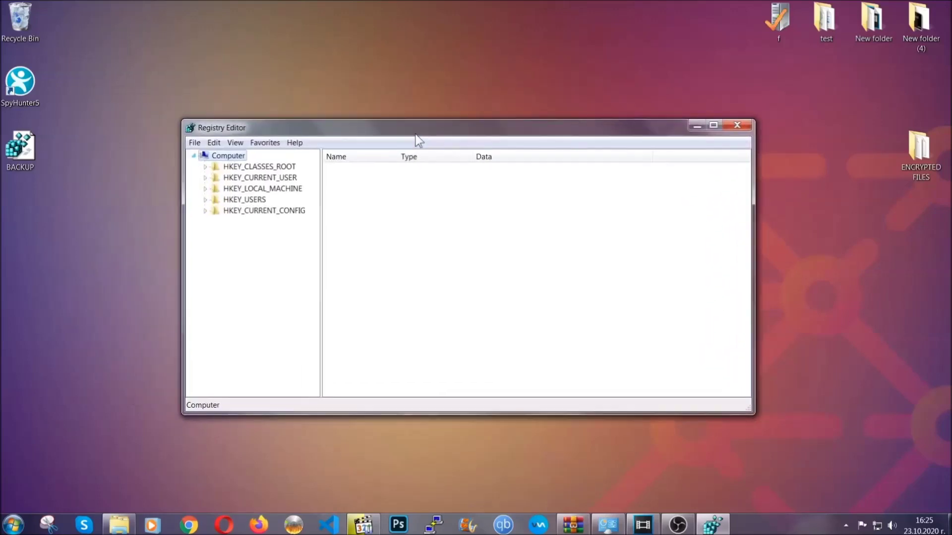
left_click(194, 143)
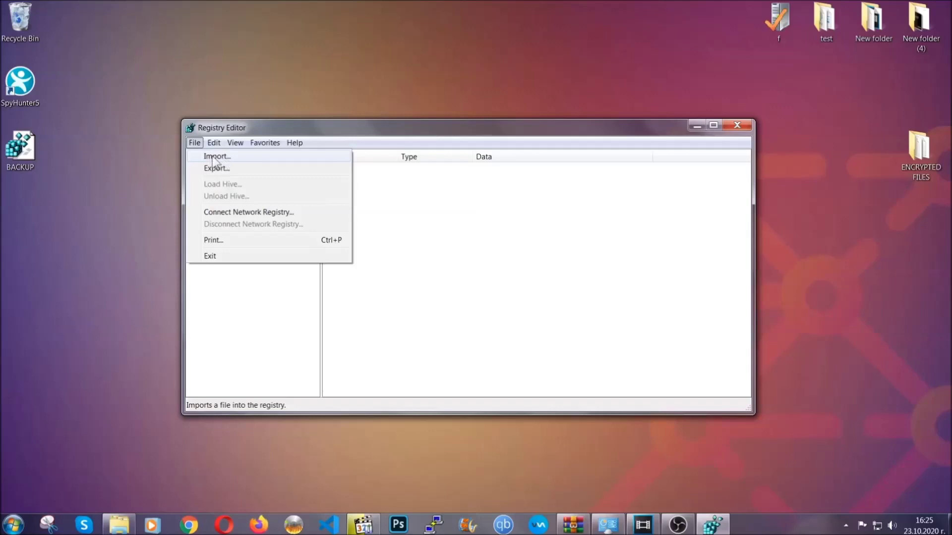
left_click(196, 144)
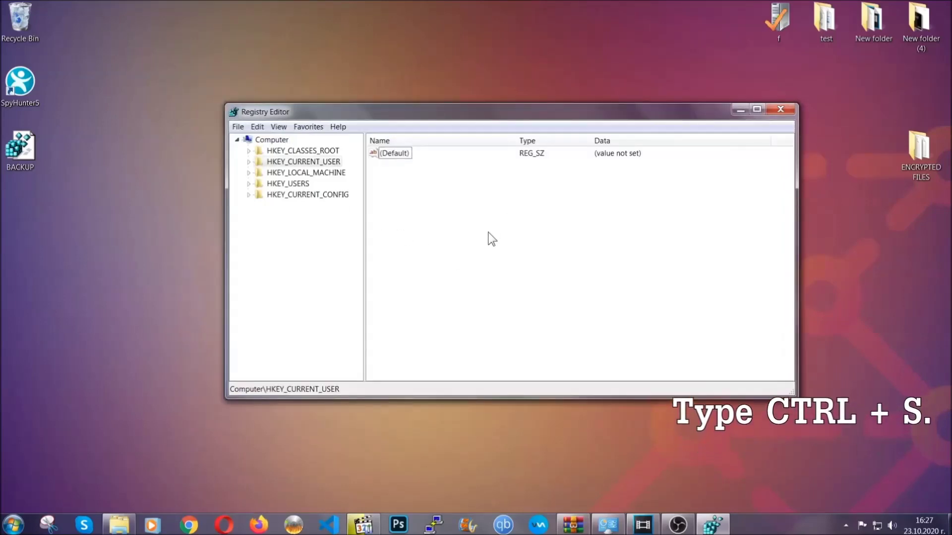
key("ctrl+f")
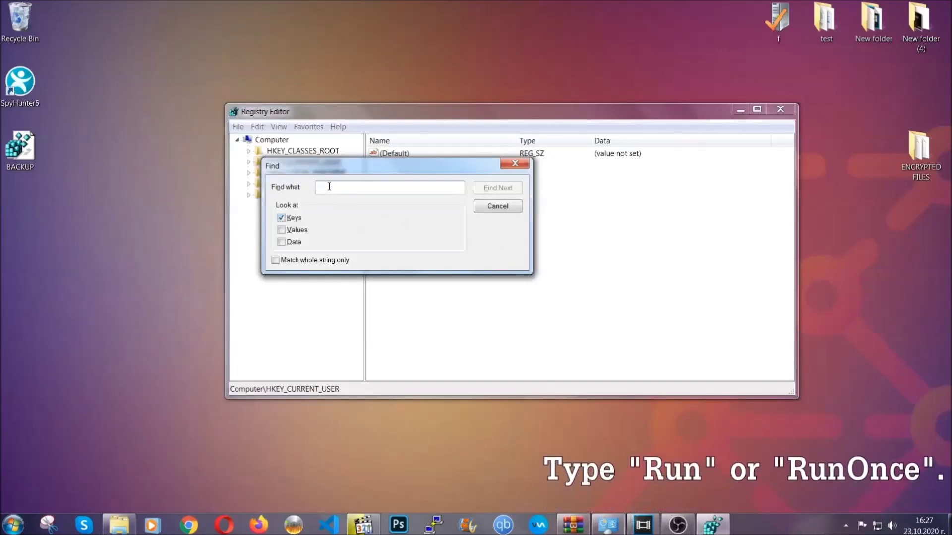
Search for RunOnce, then select the neighbouring HKCU CurrentVersion Run key to show THE VIRUS.
type("RunO")
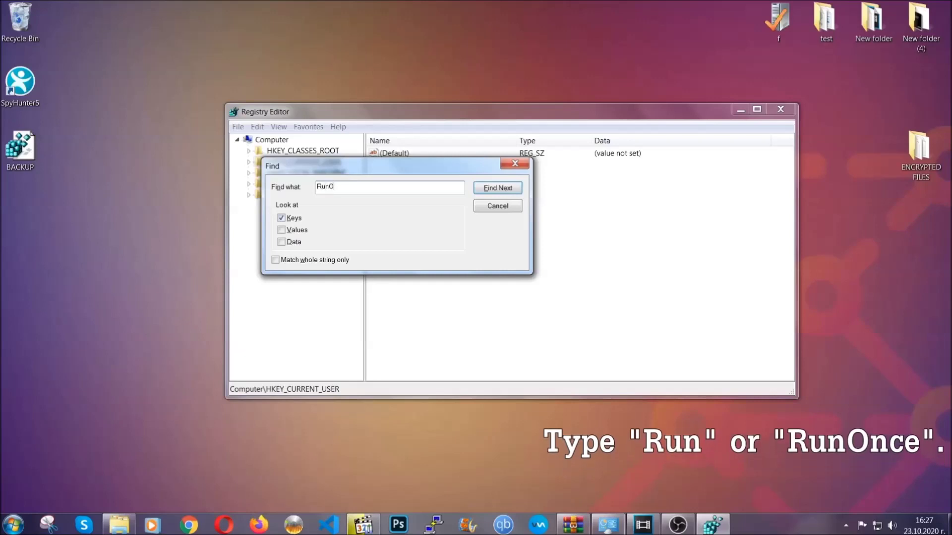
type("nce")
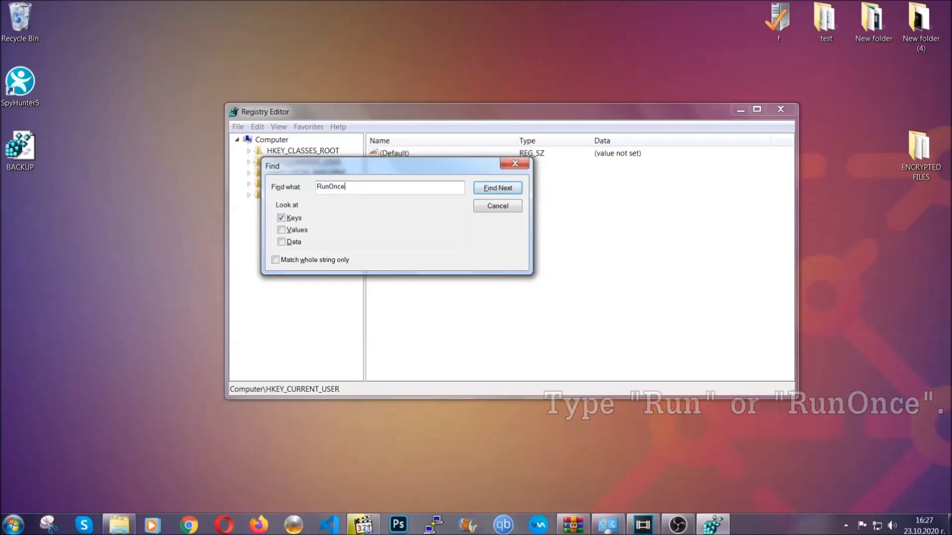
left_click(508, 189)
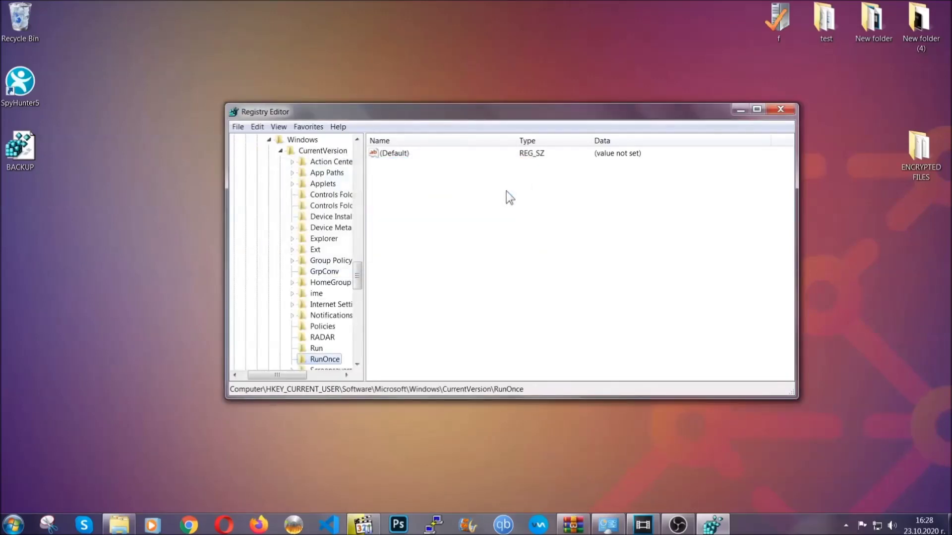
left_click_drag(359, 275, 359, 289)
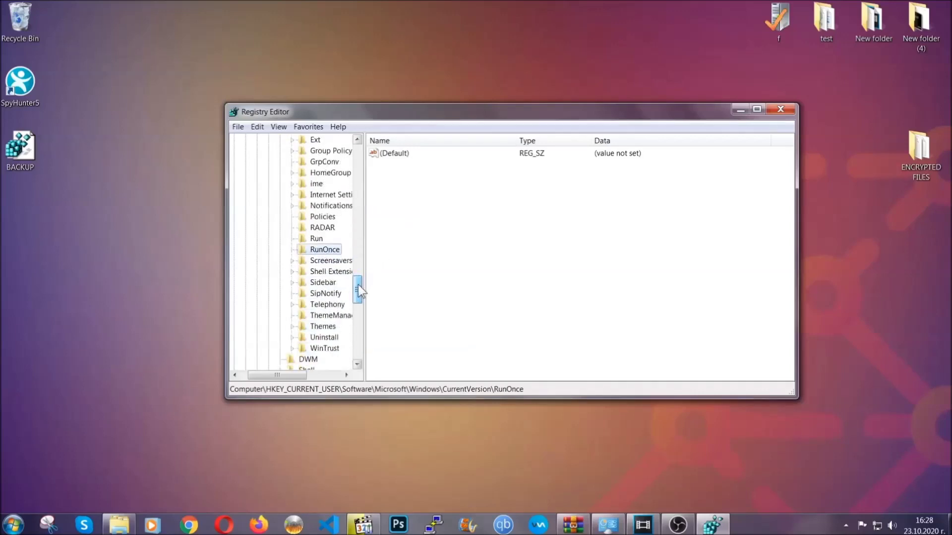
left_click(316, 238)
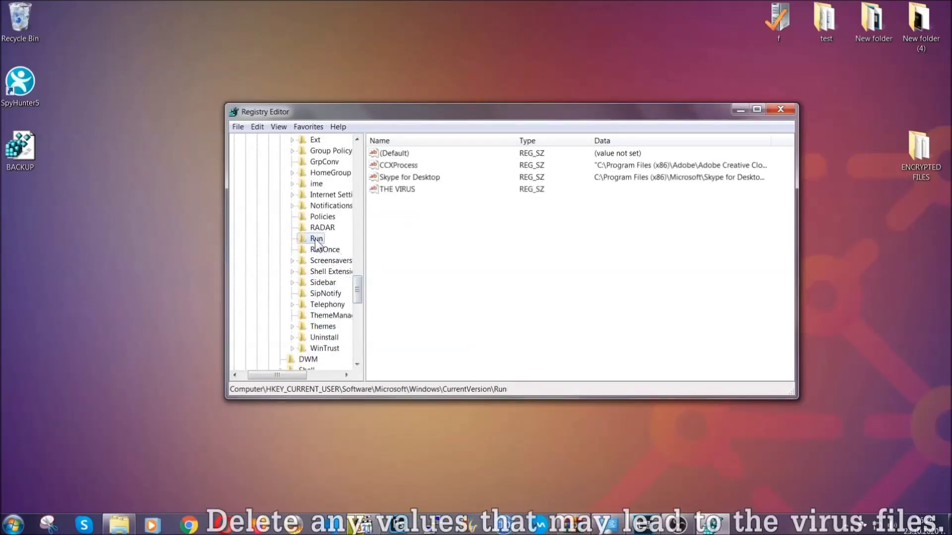
Delete the THE VIRUS value from the Run key, then bring up the ransomware recovery article.
left_click(390, 190)
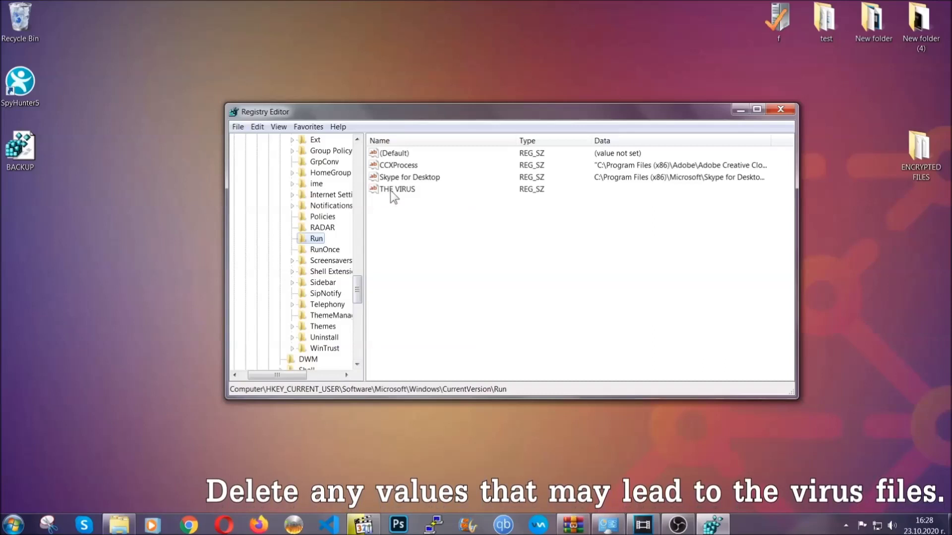
right_click(390, 190)
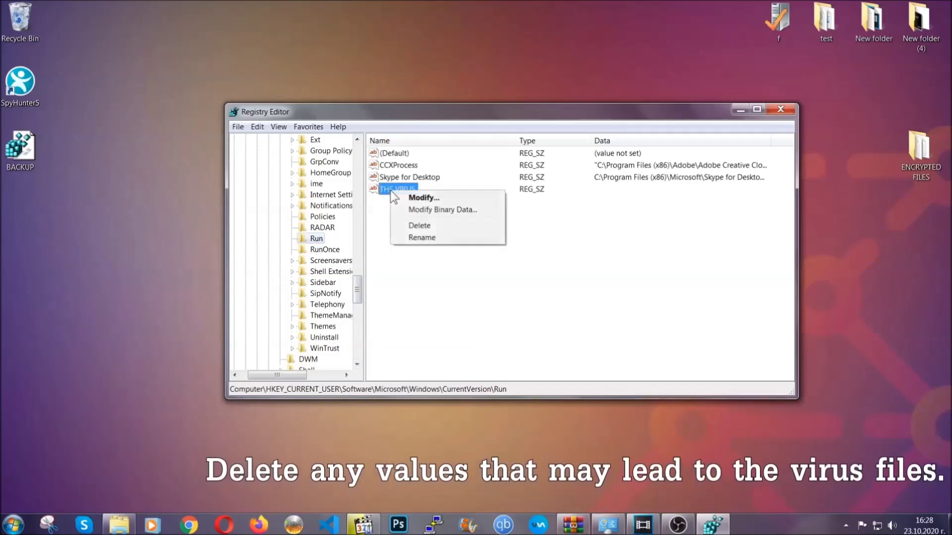
left_click(411, 226)
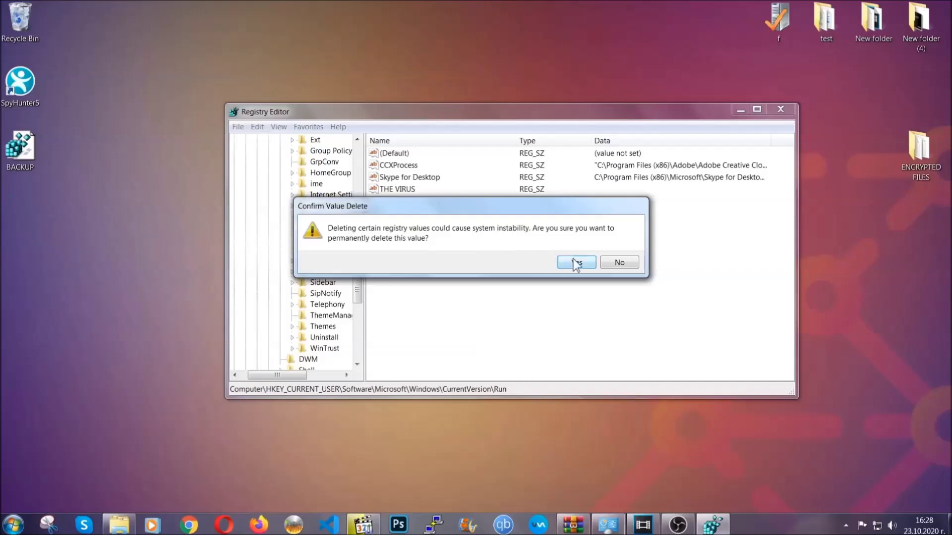
left_click(576, 263)
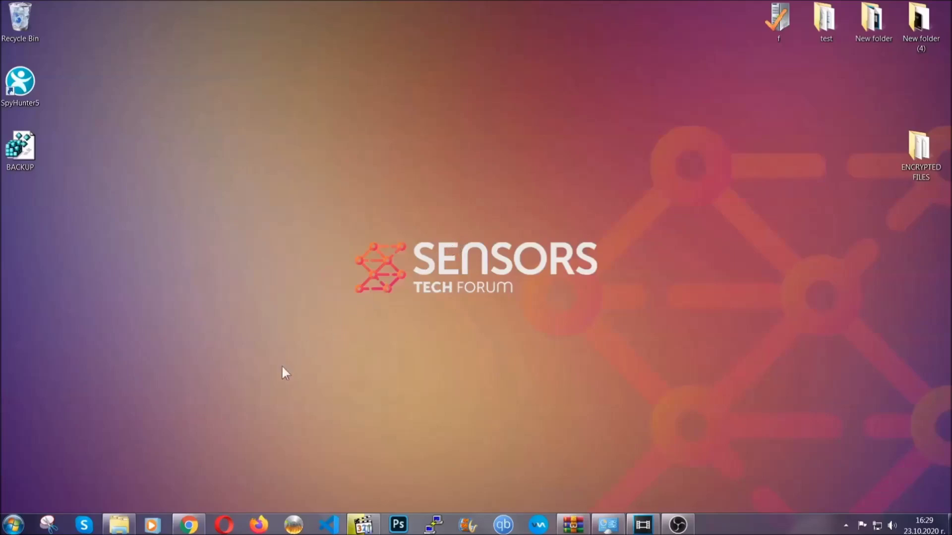
left_click(189, 526)
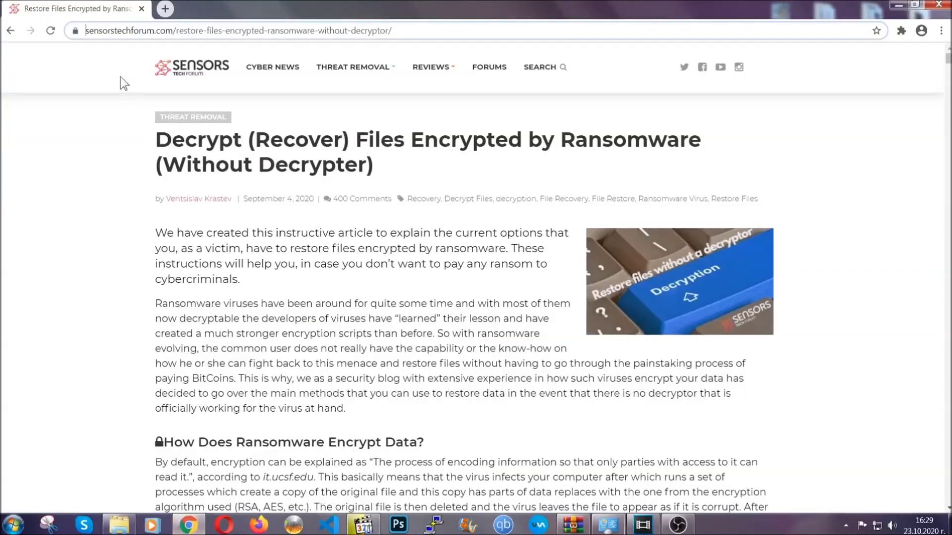
In the ransomware decryption article, expand Method 2 – Restore Data via Windows Backup.
left_click_drag(86, 30, 429, 34)
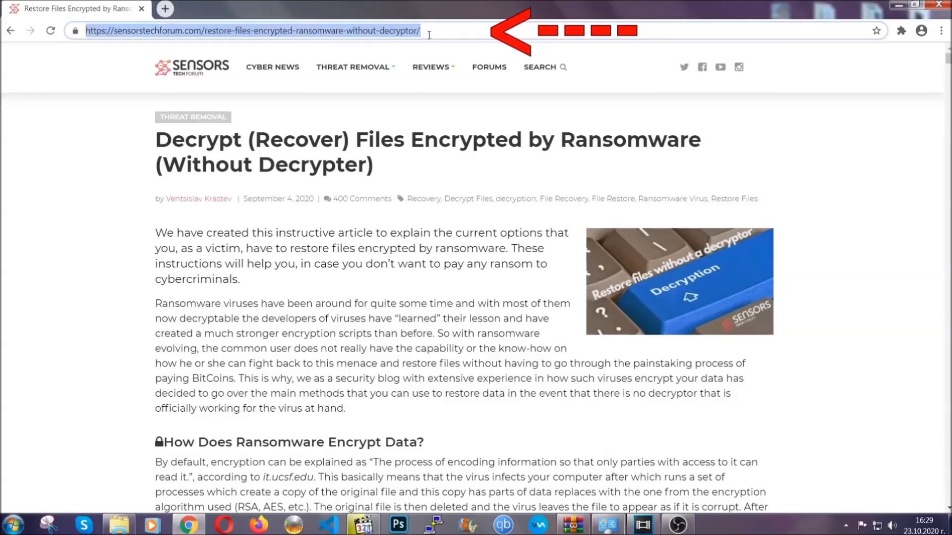
mouse_move(431, 97)
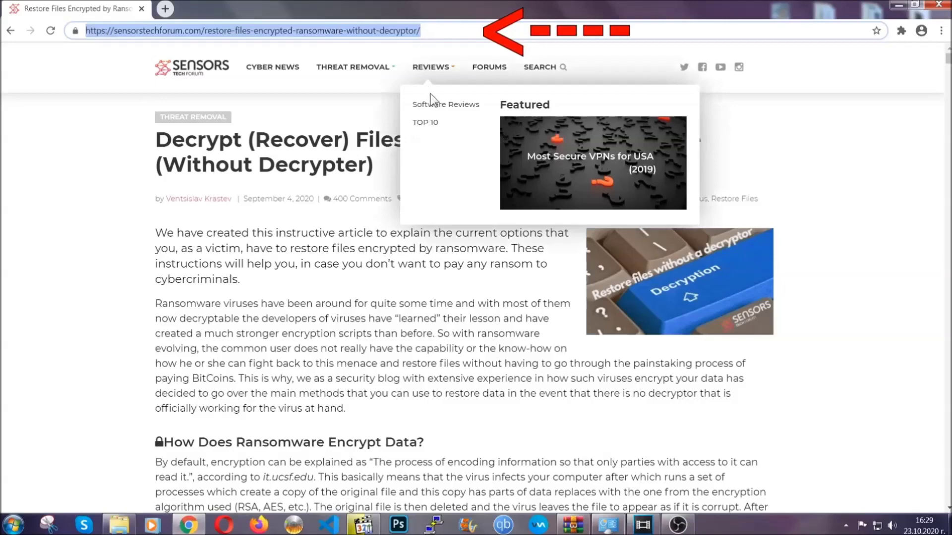
scroll(489, 271, "down", 5)
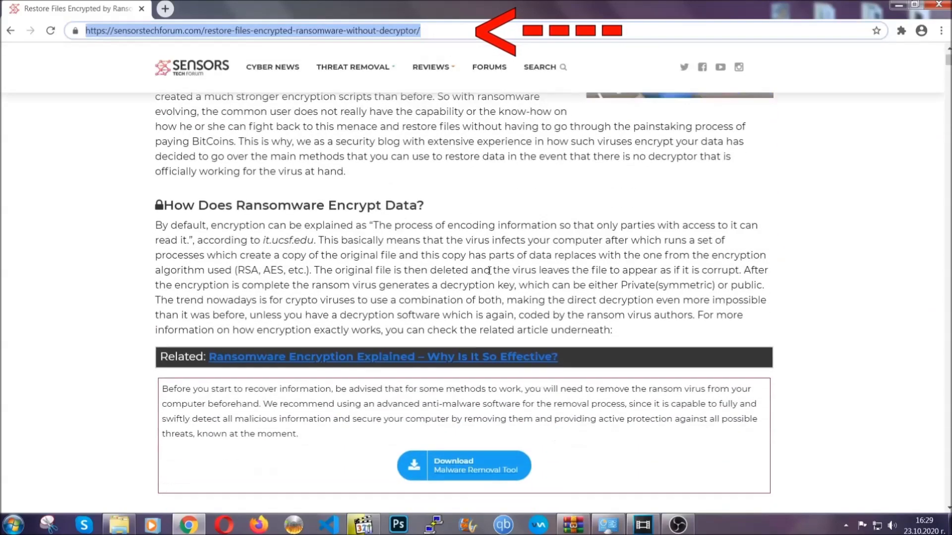
scroll(489, 271, "down", 6)
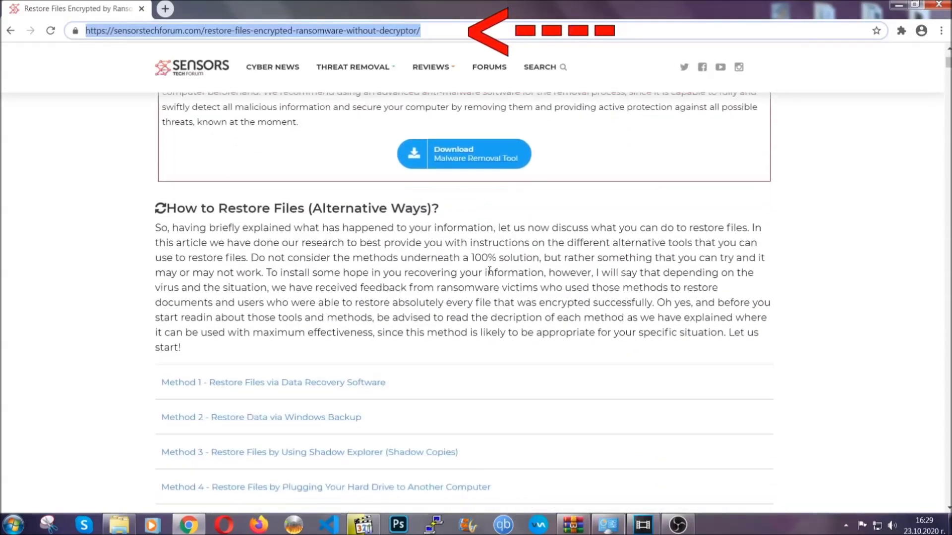
scroll(489, 271, "down", 4)
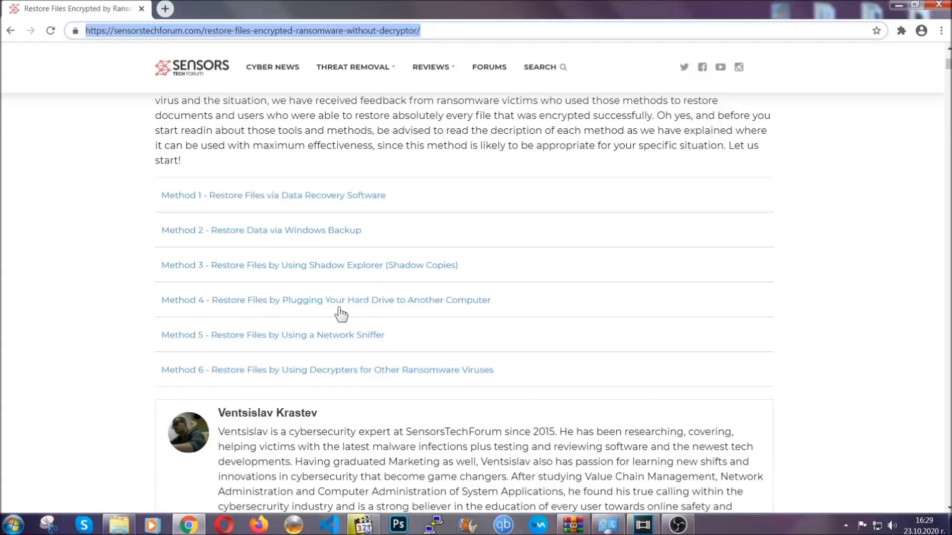
left_click(297, 230)
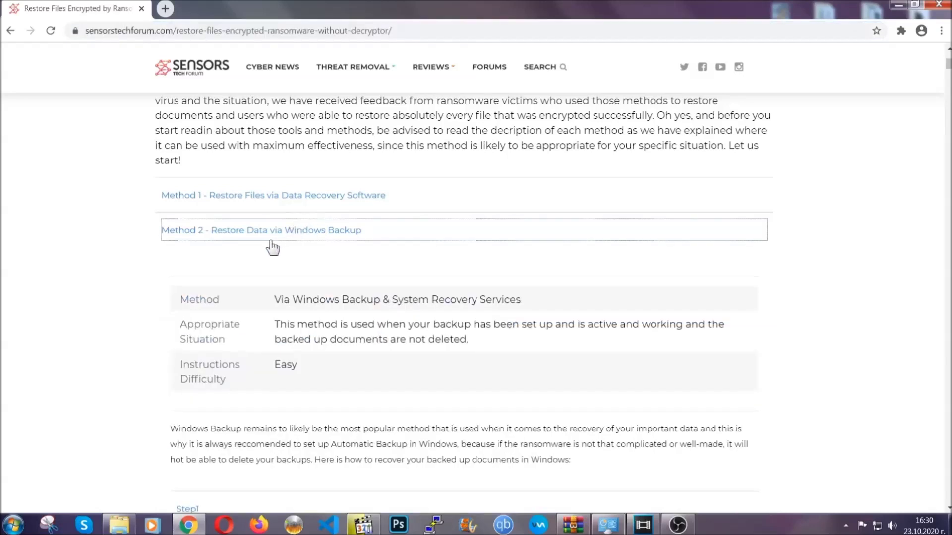
Expand Step1, Step2 and Step3 of the Method 2 Windows Backup instructions.
left_click_drag(284, 283, 334, 377)
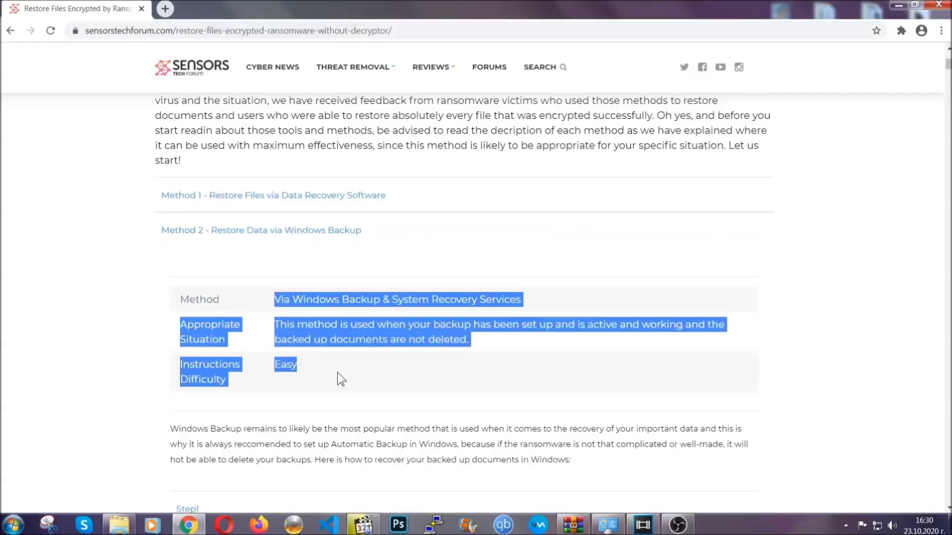
left_click(339, 370)
scroll(340, 370, "down", 4)
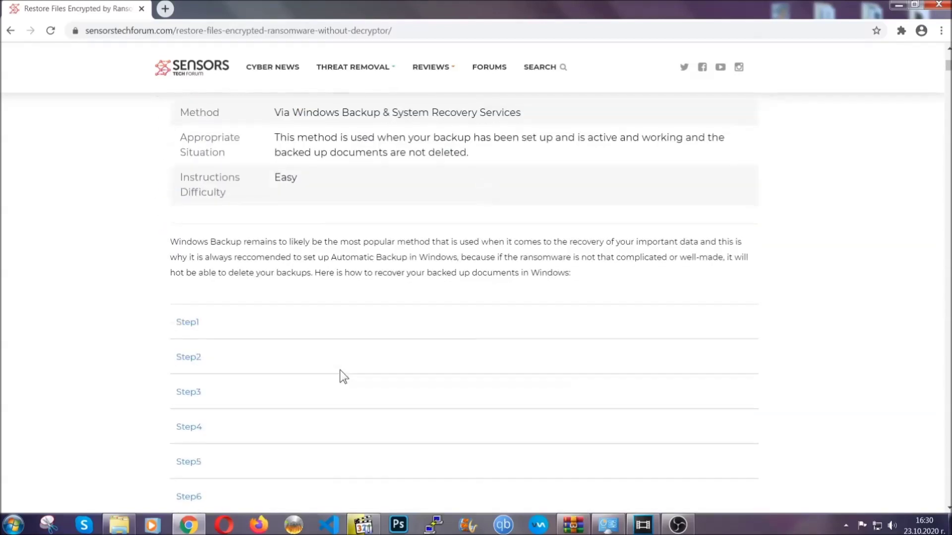
scroll(340, 370, "down", 1)
left_click(195, 259)
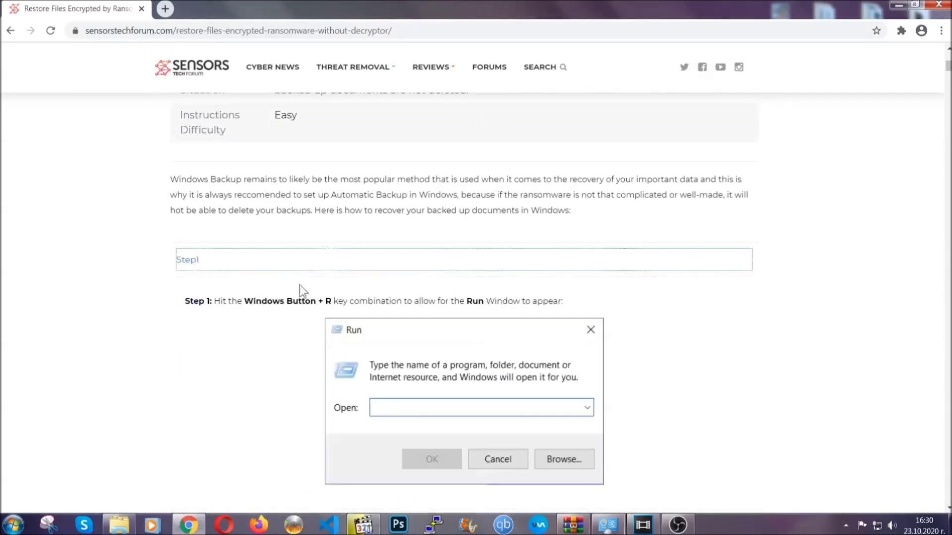
scroll(445, 308, "down", 5)
left_click(222, 309)
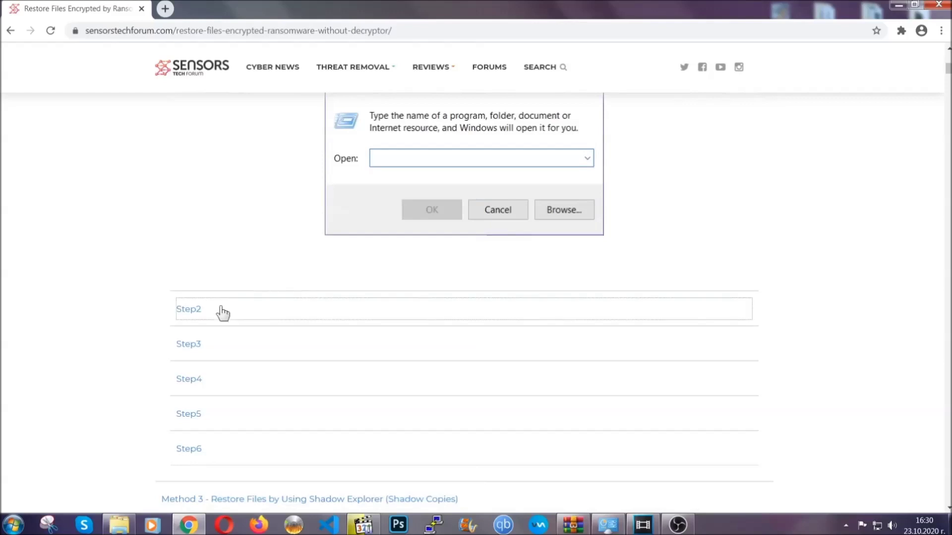
scroll(397, 314, "down", 5)
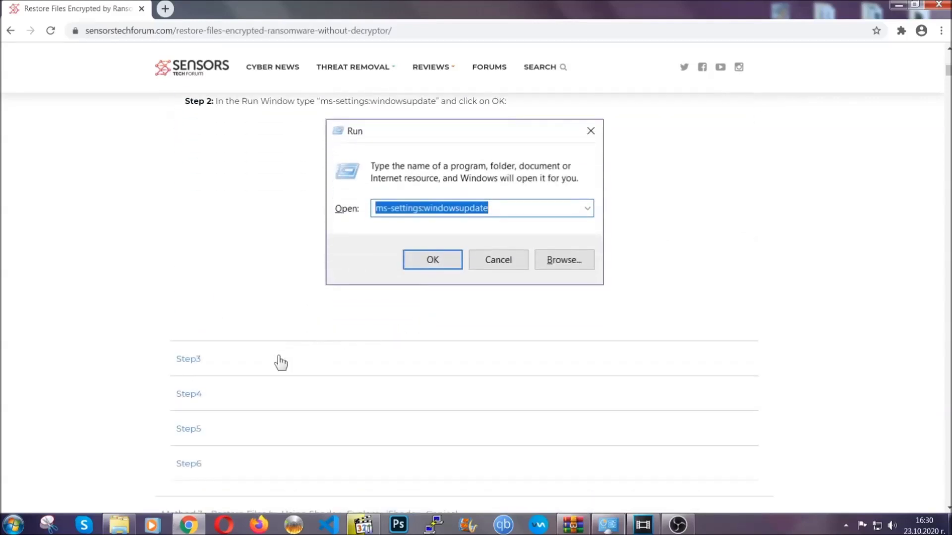
left_click(281, 362)
Read through the expanded steps, then minimize Chrome to return to the desktop.
scroll(421, 340, "down", 4)
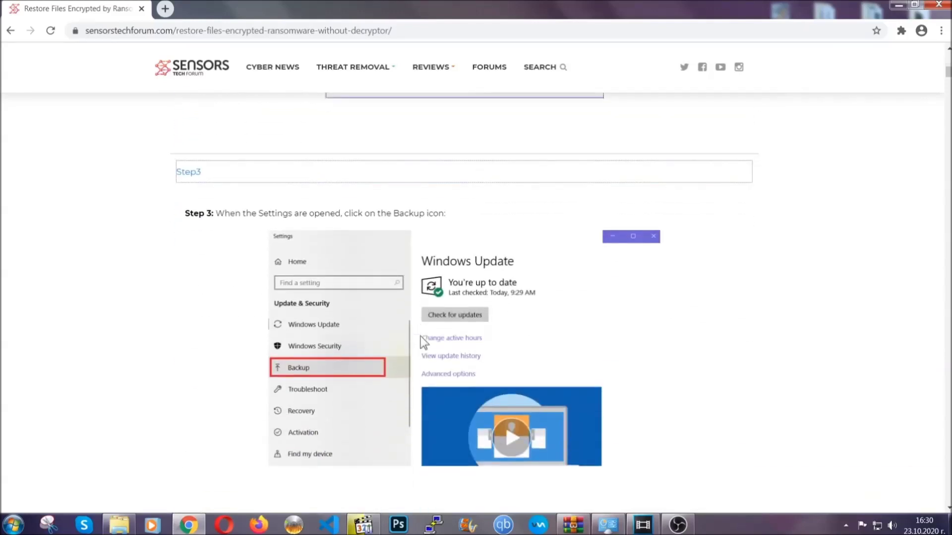
scroll(420, 337, "down", 3)
scroll(418, 339, "down", 2)
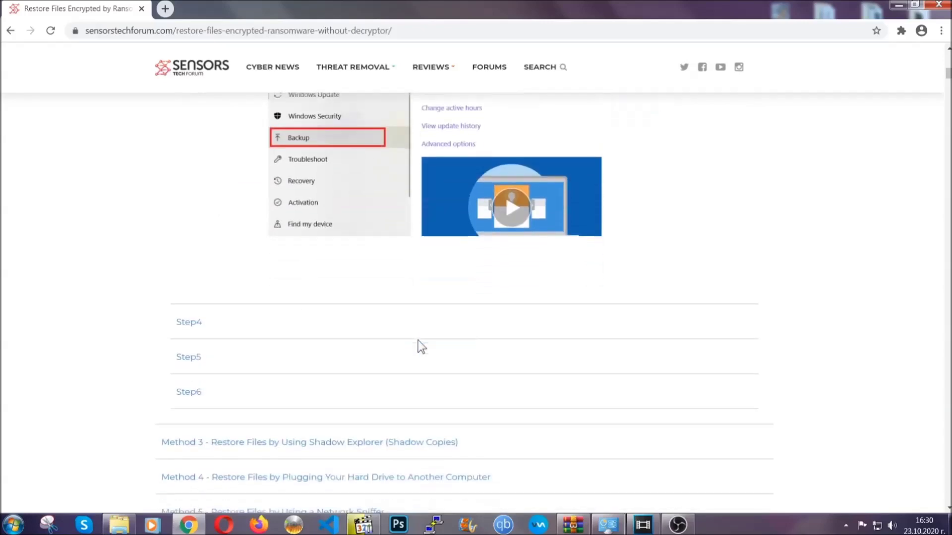
scroll(418, 340, "down", 8)
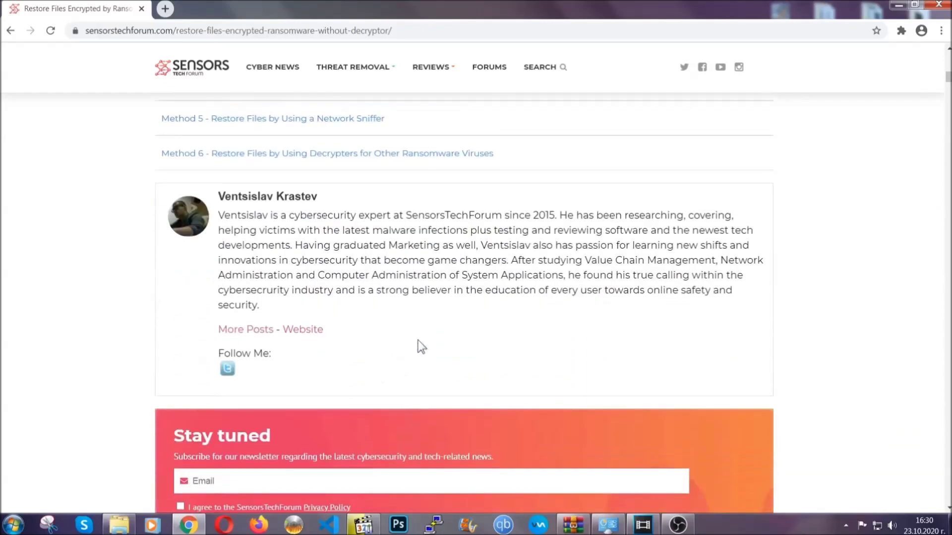
scroll(418, 340, "up", 20)
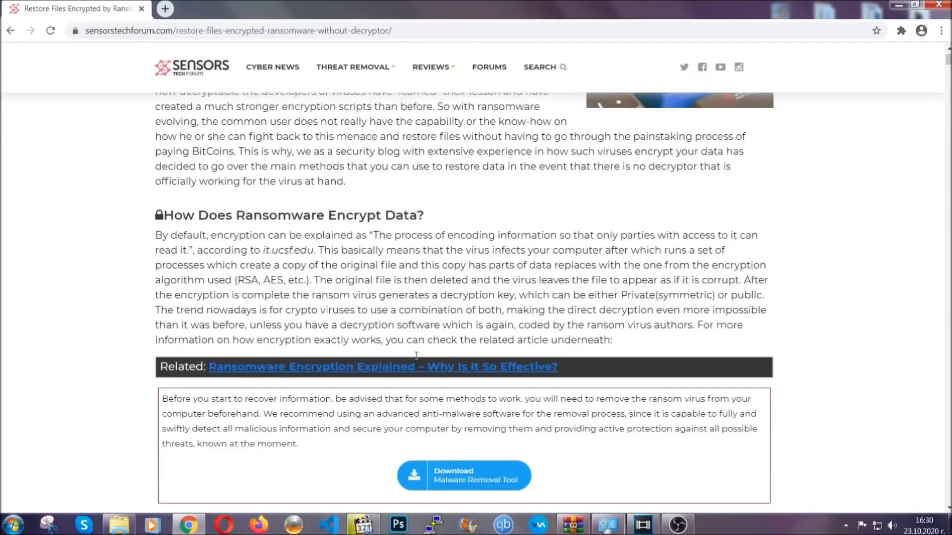
scroll(417, 356, "up", 5)
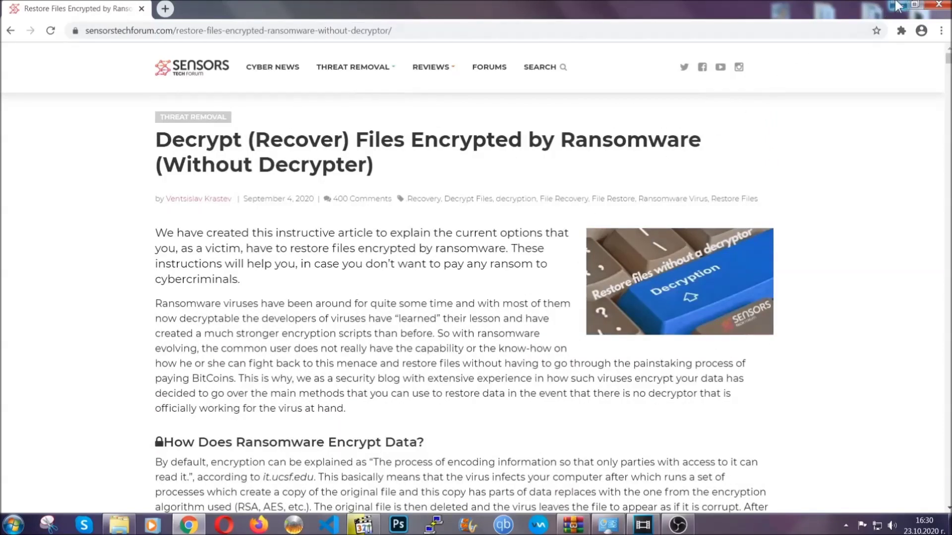
left_click(897, 5)
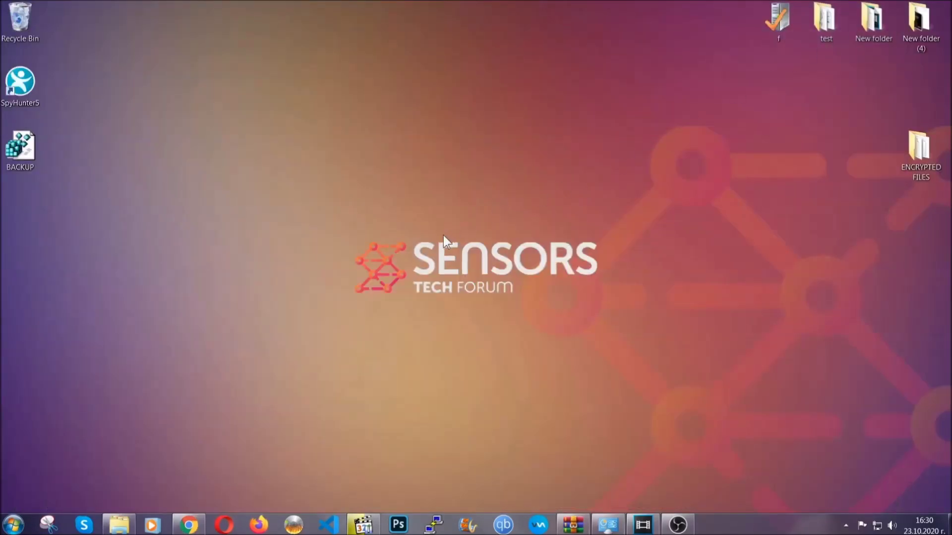